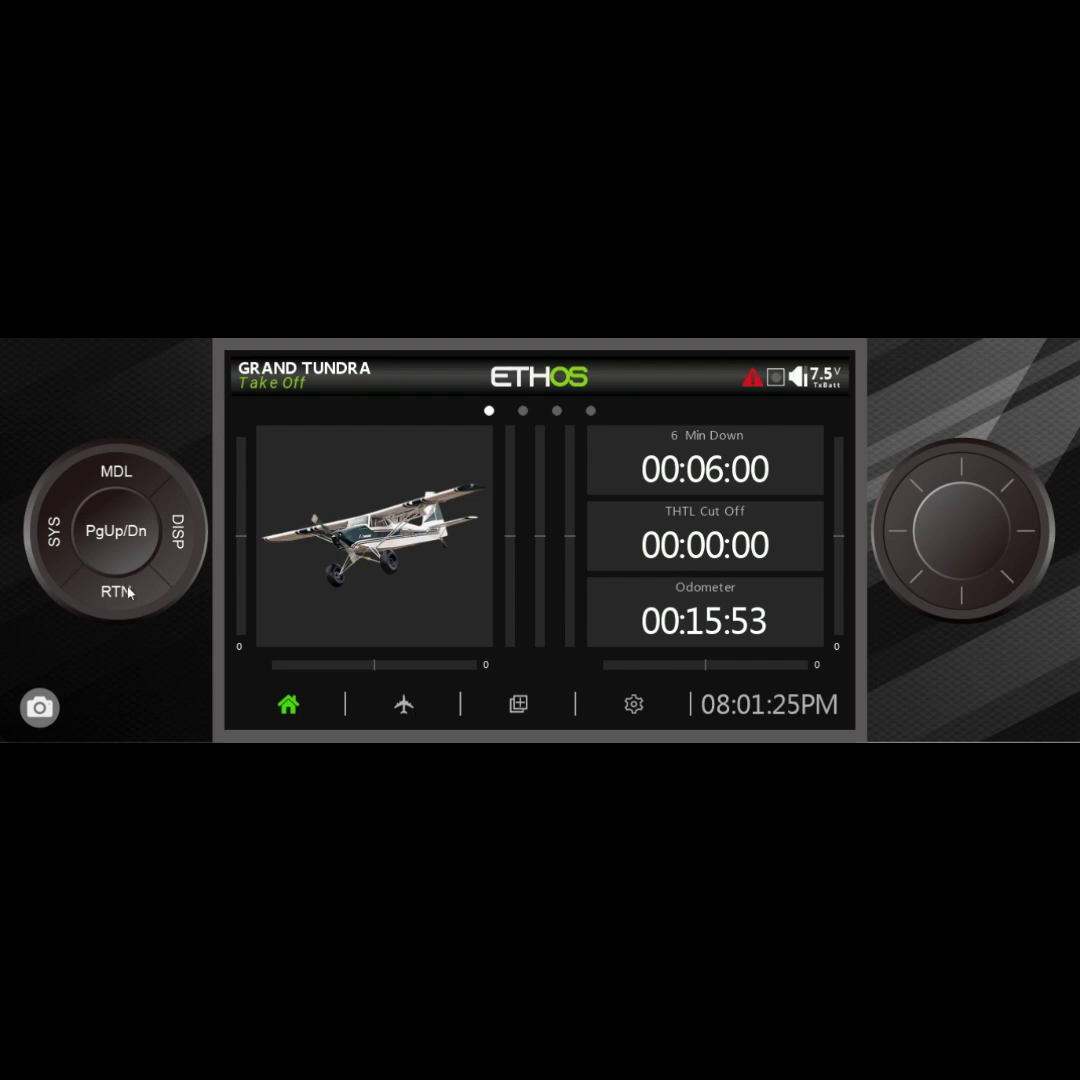
In the model's trim settings, set the elevator trim step to Fine and open its mode options
{"action": "left_click", "coordinate": [403, 705]}
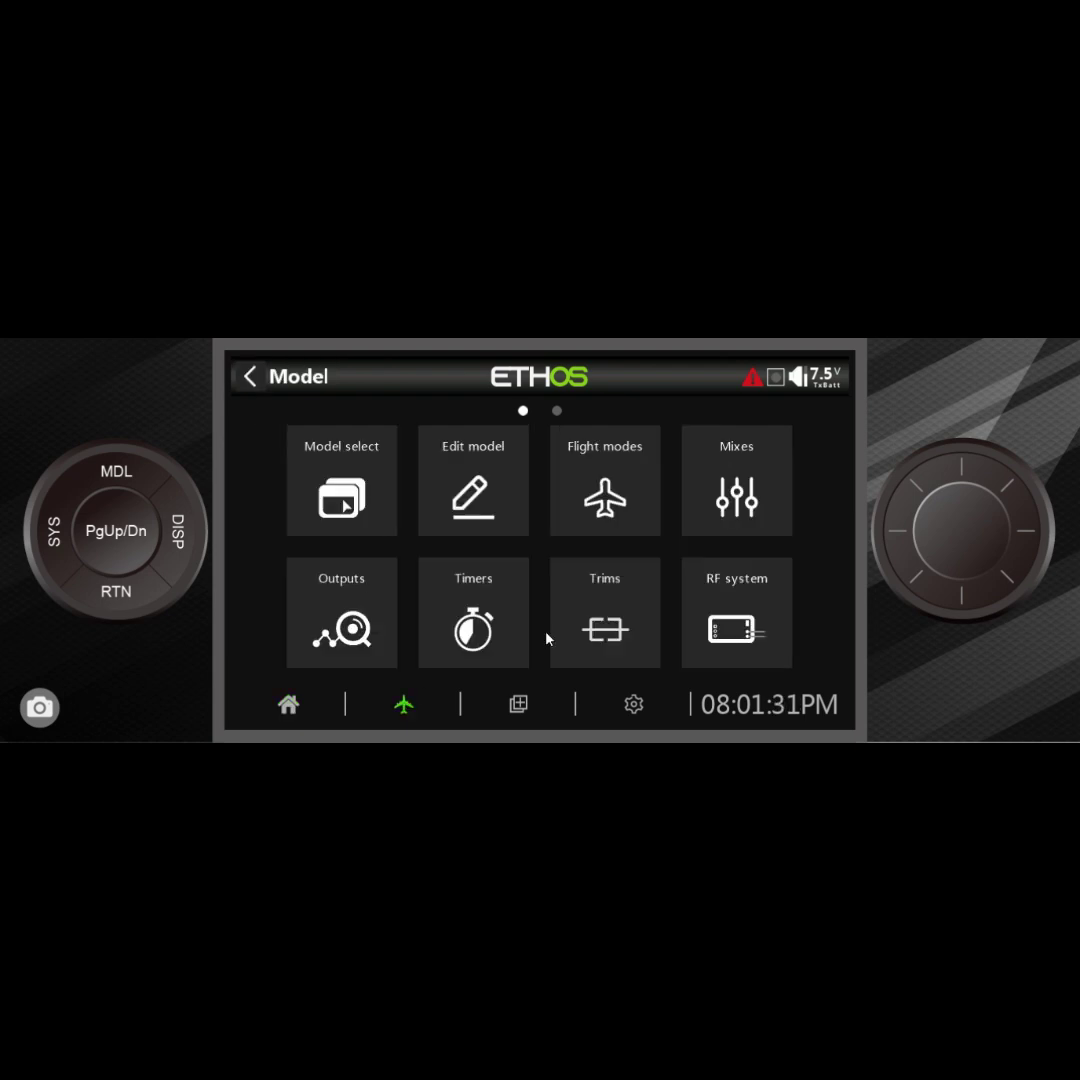
{"action": "left_click", "coordinate": [601, 623]}
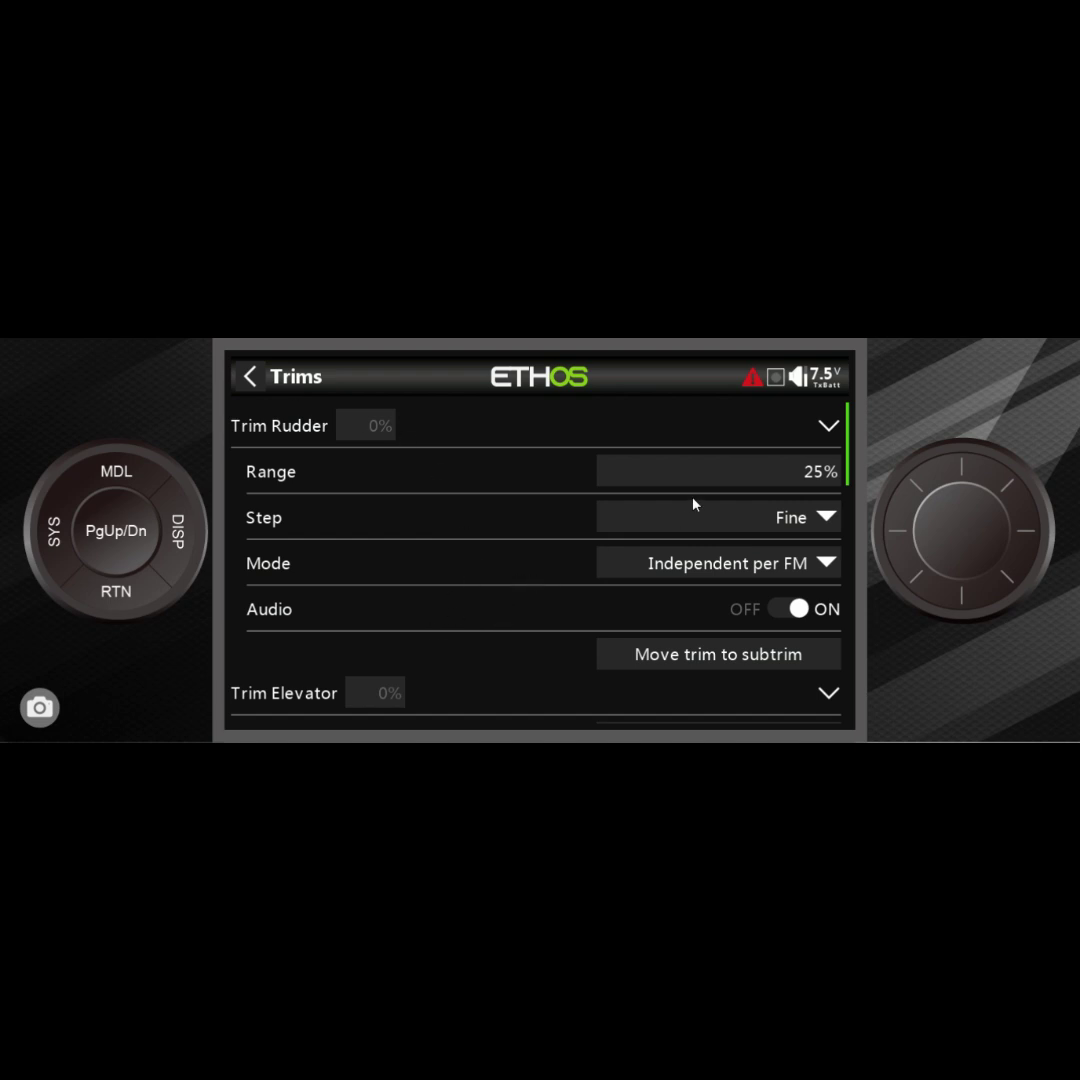
{"action": "left_click", "coordinate": [828, 427]}
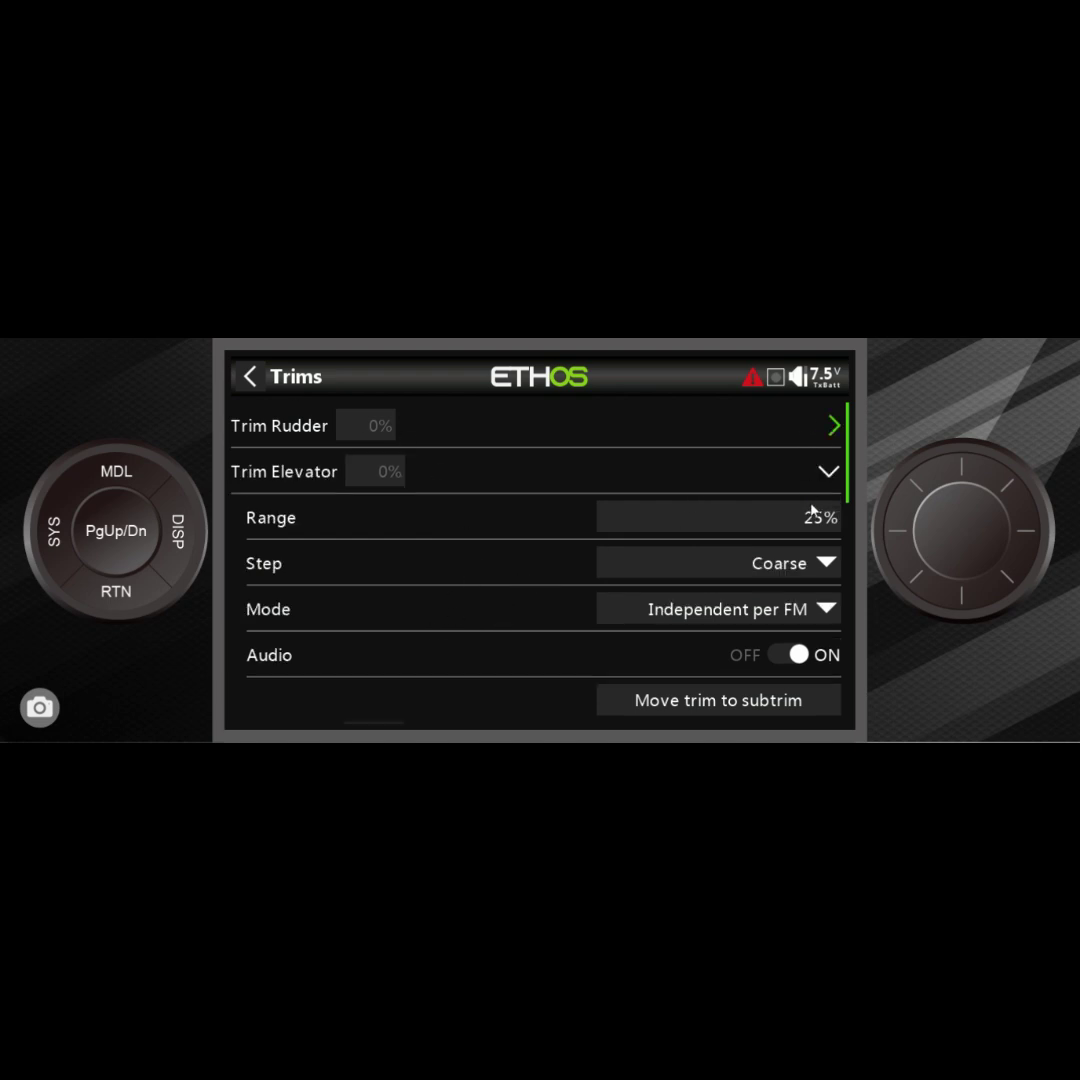
{"action": "left_click", "coordinate": [792, 562]}
{"action": "left_click", "coordinate": [546, 555]}
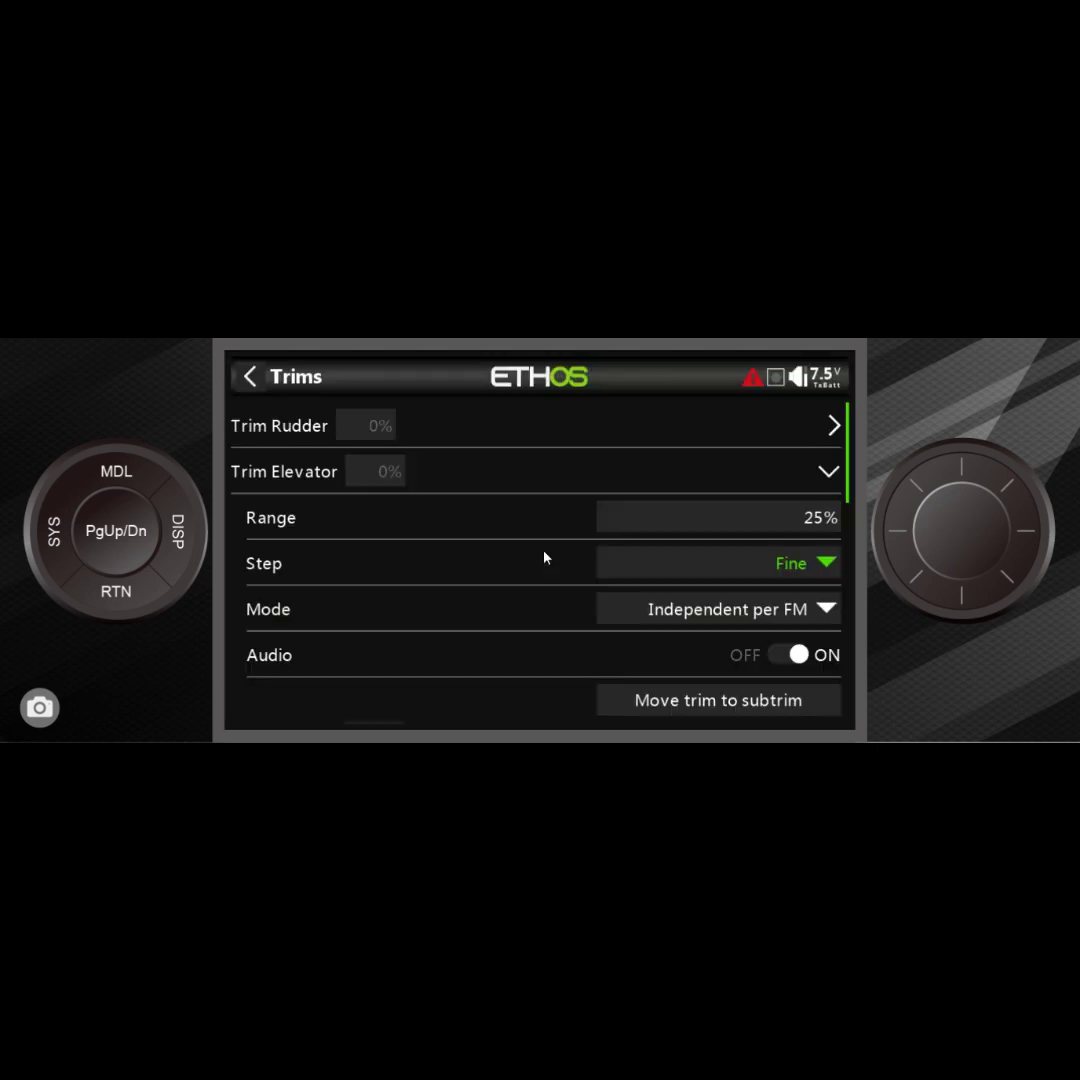
{"action": "left_click", "coordinate": [740, 611]}
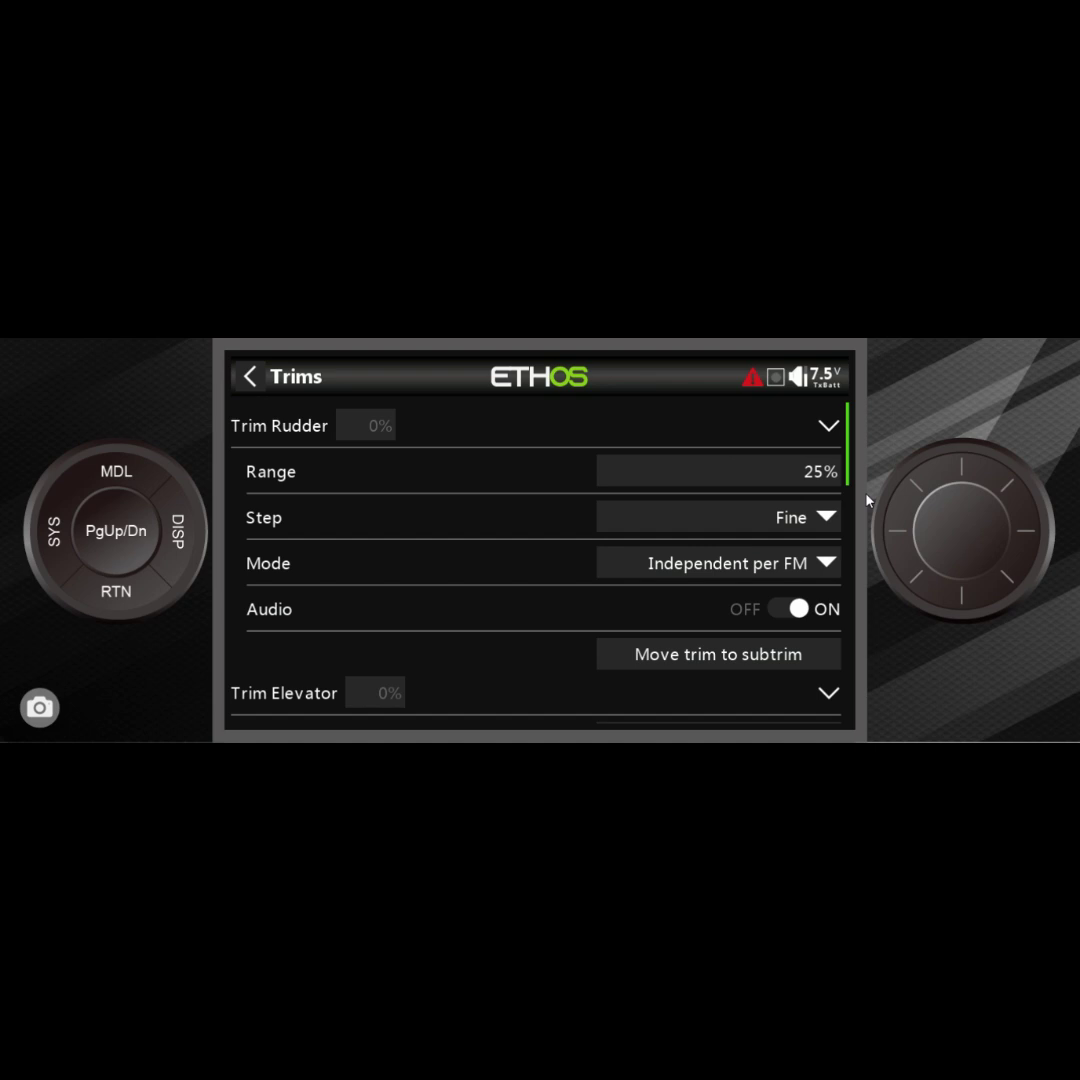
Try changing the rudder trim range to 22%, and restore it to its default
{"action": "left_click", "coordinate": [808, 481]}
{"action": "scroll", "coordinate": [808, 481], "scroll_direction": "up", "scroll_amount": 5}
{"action": "scroll", "coordinate": [808, 481], "scroll_direction": "down", "scroll_amount": 8}
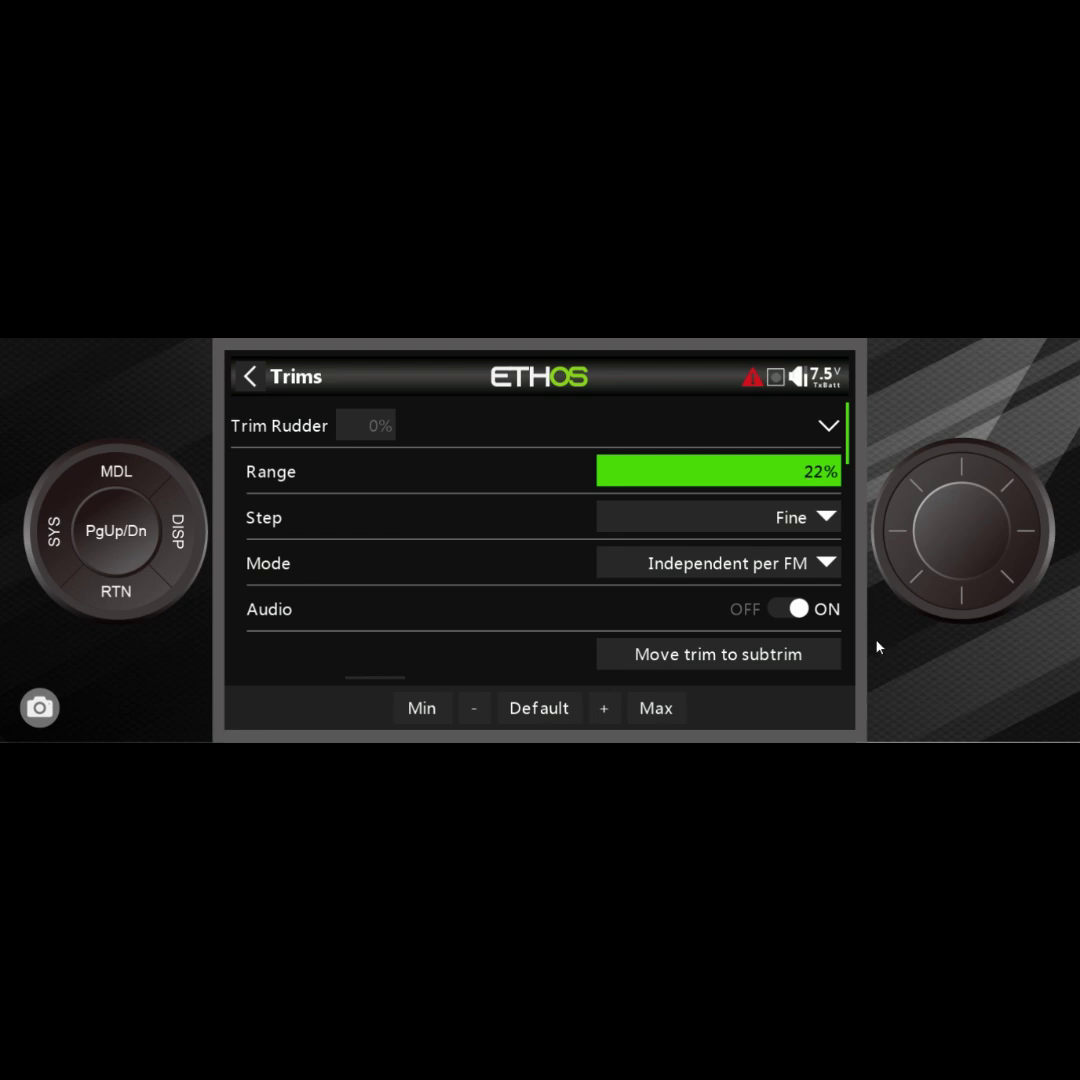
{"action": "left_click", "coordinate": [548, 708]}
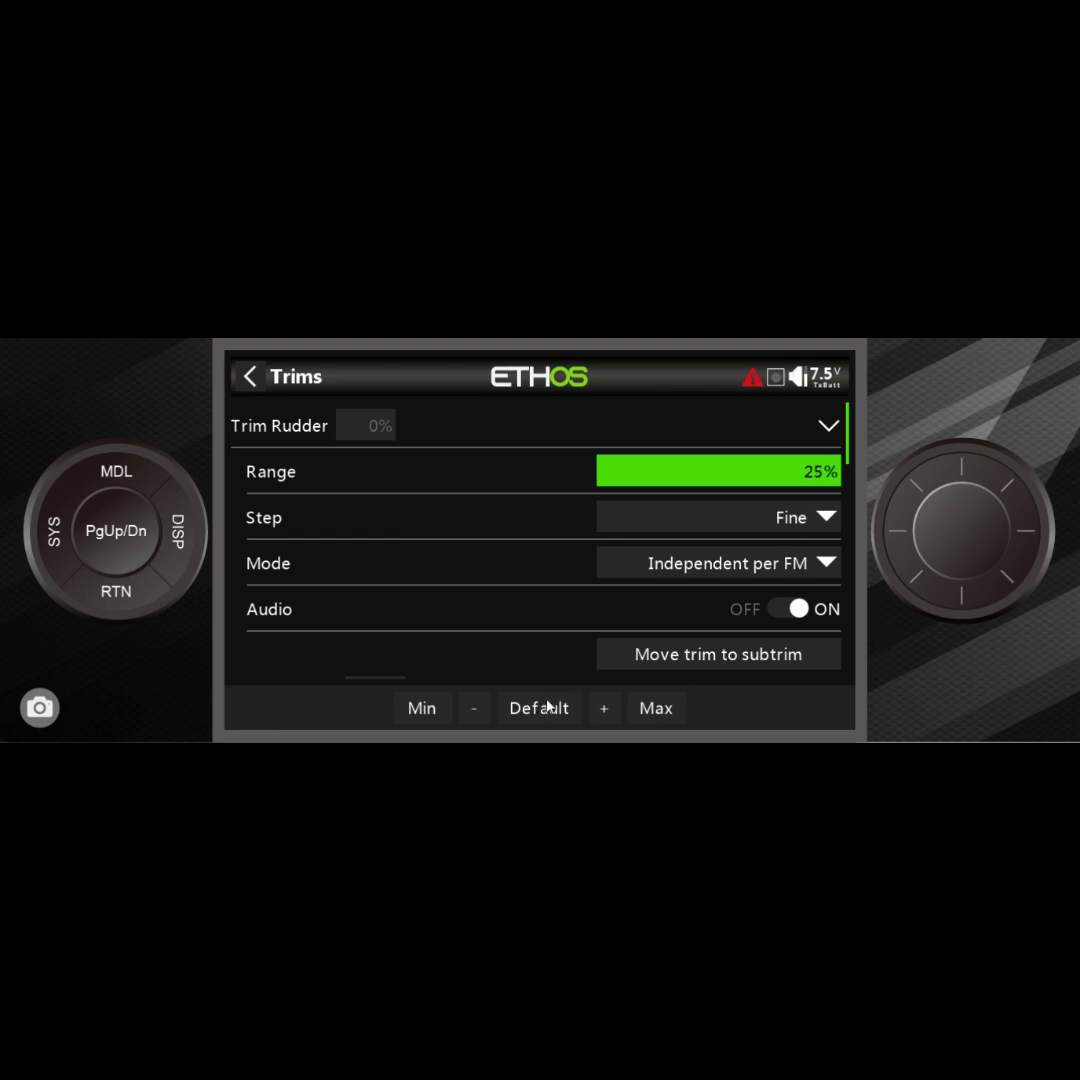
Set the rudder trim step to Coarse, and change it to Custom with a value of 3%
{"action": "left_click", "coordinate": [734, 532]}
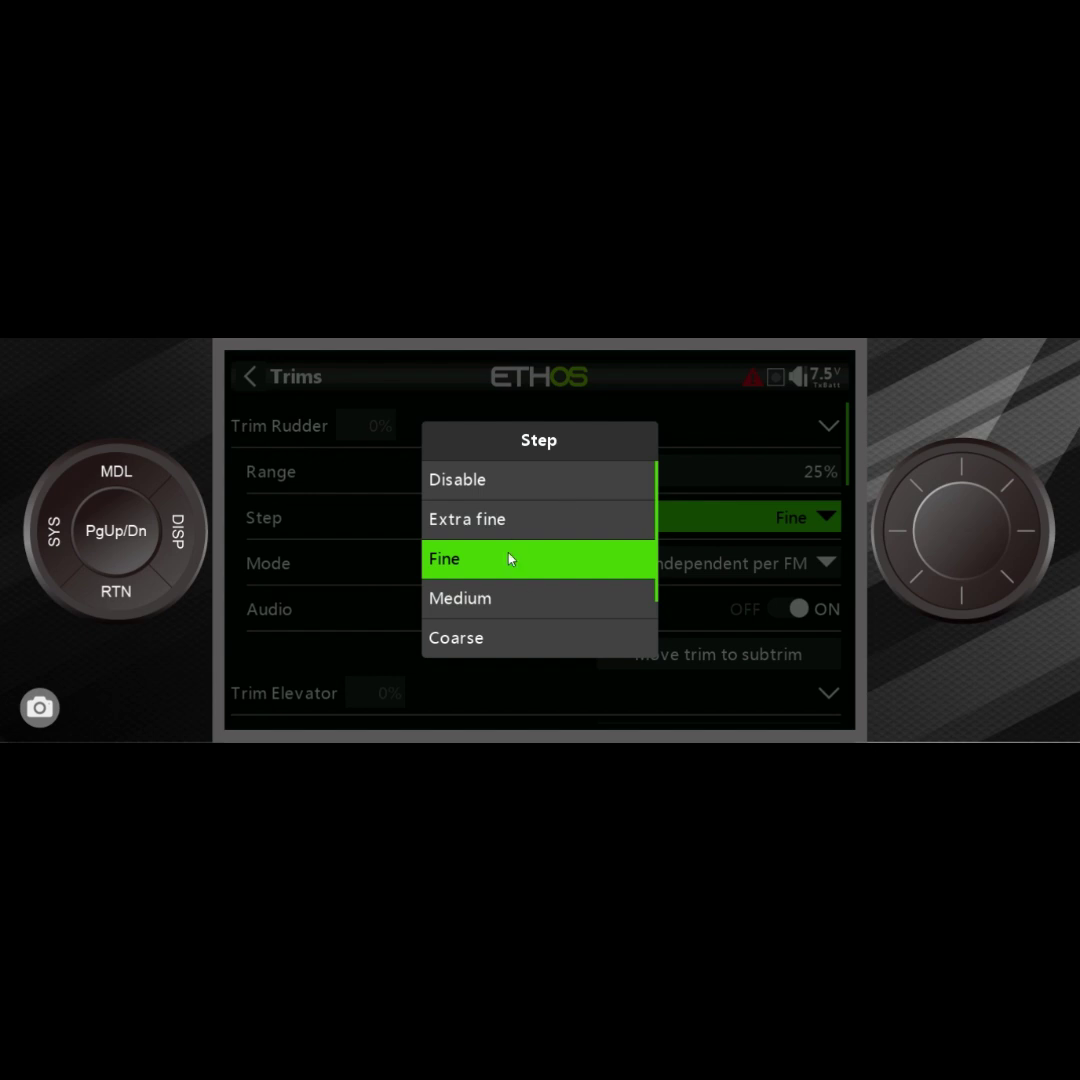
{"action": "left_click", "coordinate": [514, 637]}
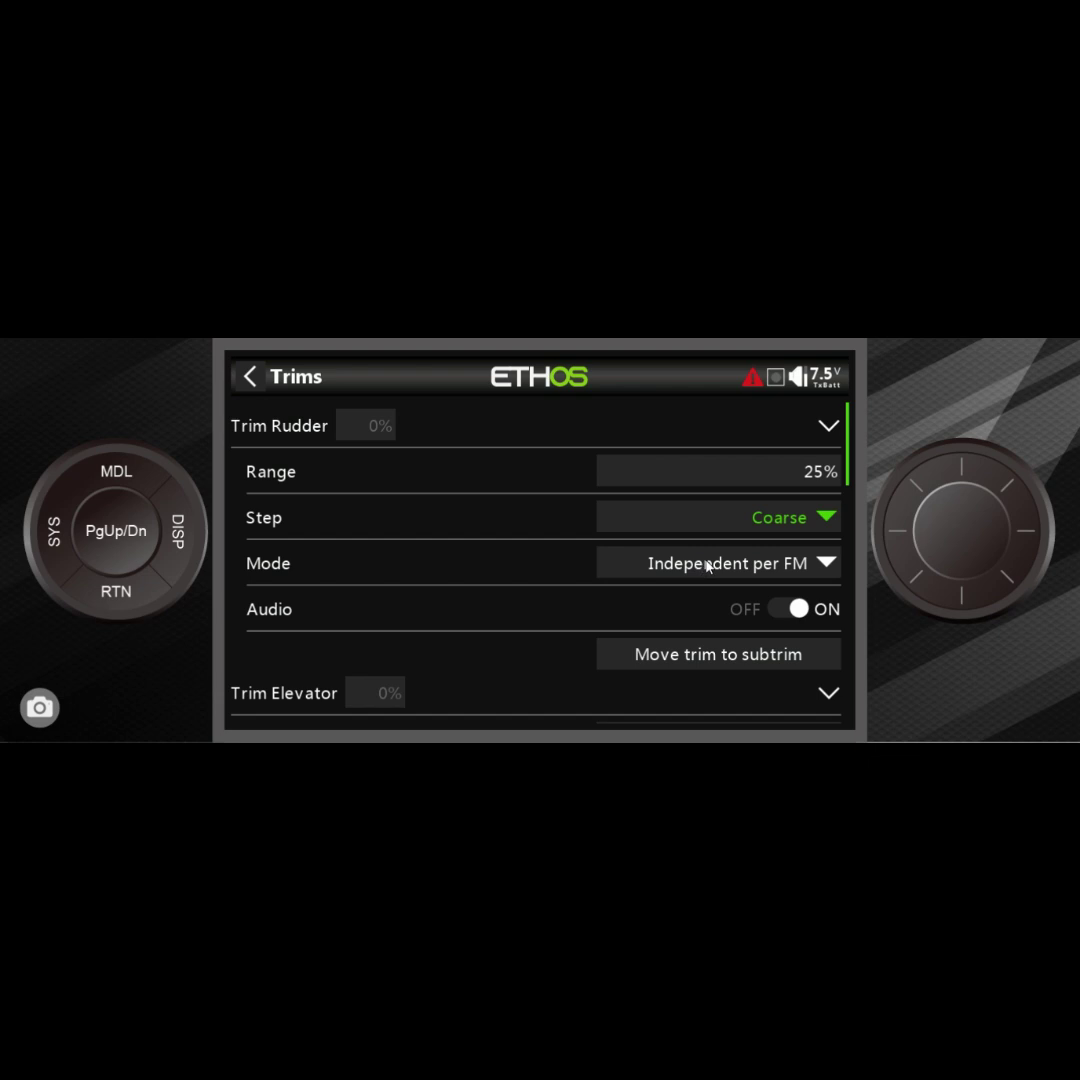
{"action": "left_click", "coordinate": [773, 522]}
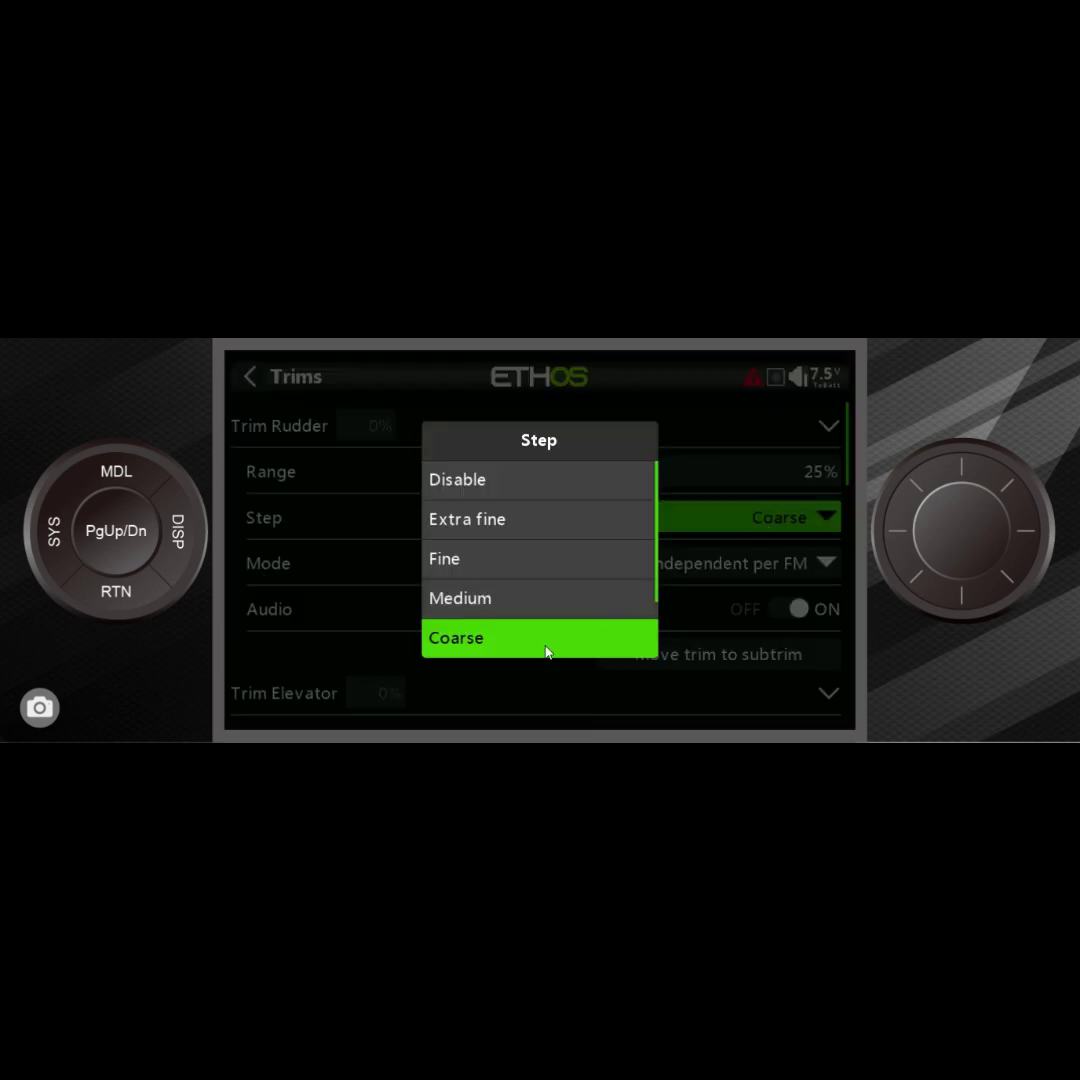
{"action": "scroll", "coordinate": [552, 644], "scroll_direction": "down", "scroll_amount": 1}
{"action": "scroll", "coordinate": [552, 644], "scroll_direction": "down", "scroll_amount": 1}
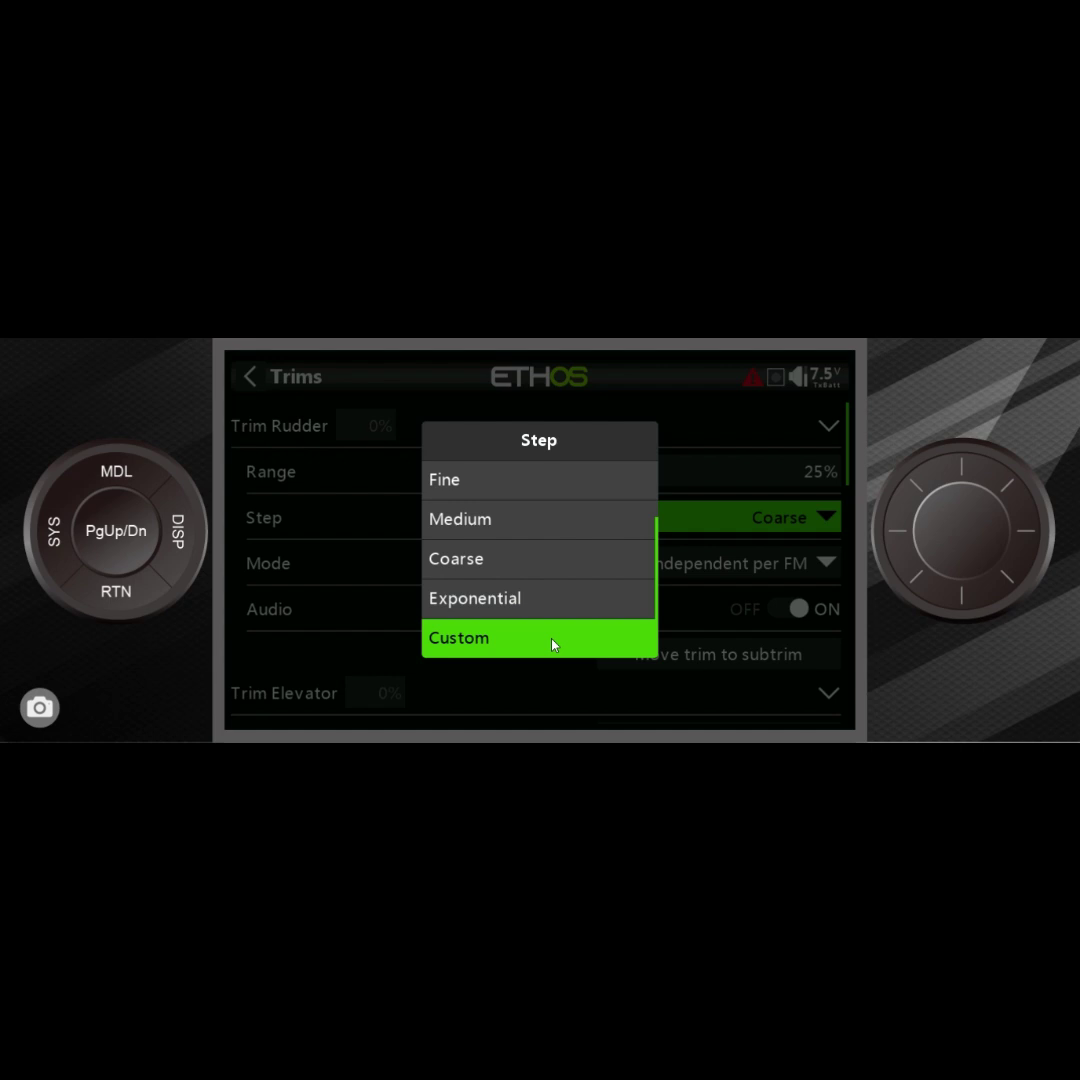
{"action": "left_click", "coordinate": [552, 644]}
{"action": "left_click", "coordinate": [824, 522]}
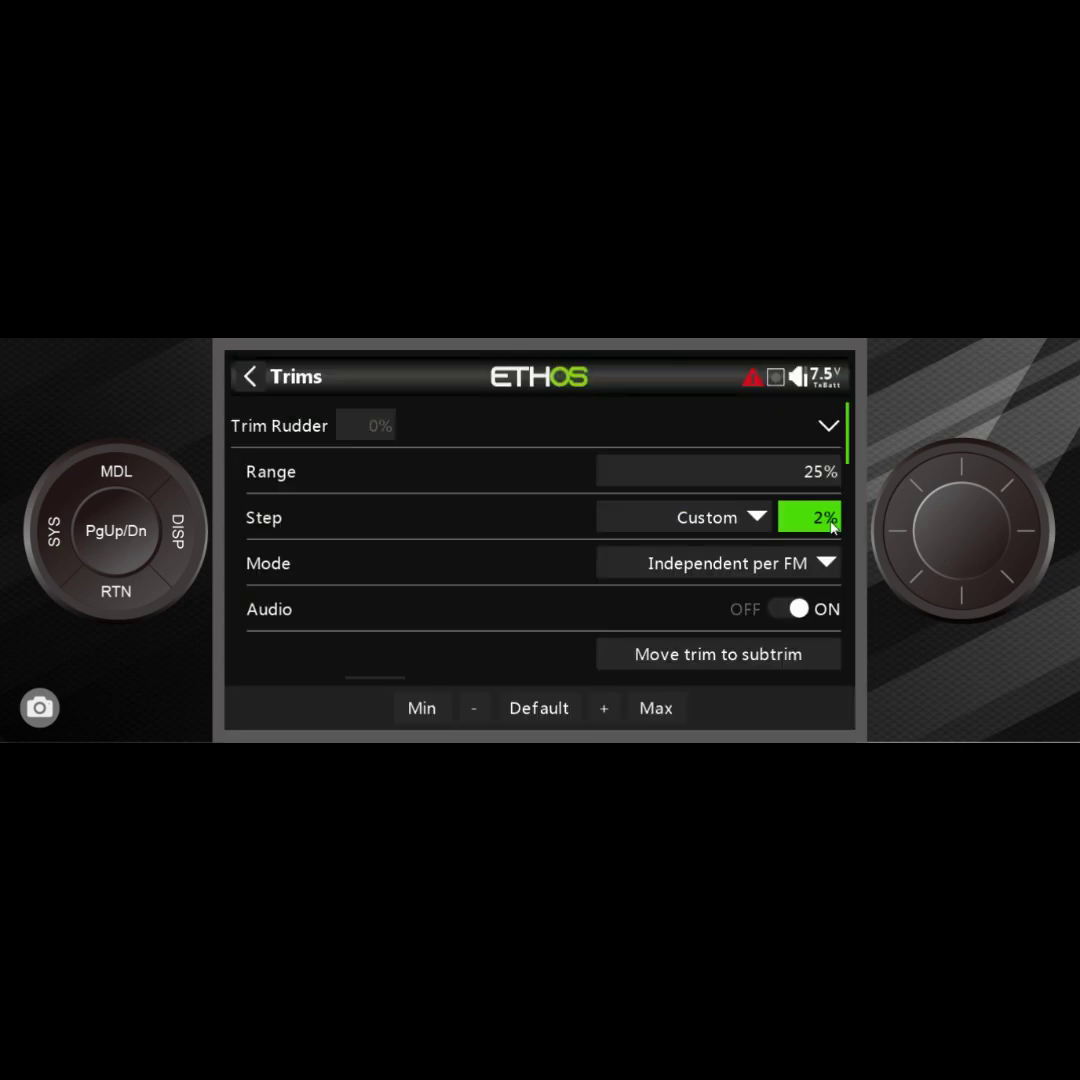
{"action": "scroll", "coordinate": [831, 528], "scroll_direction": "up", "scroll_amount": 1}
{"action": "scroll", "coordinate": [824, 522], "scroll_direction": "down", "scroll_amount": 1}
{"action": "scroll", "coordinate": [824, 522], "scroll_direction": "down", "scroll_amount": 1}
Switch the rudder trim step from Custom back to Coarse, and set it to Disable
{"action": "left_click", "coordinate": [720, 522]}
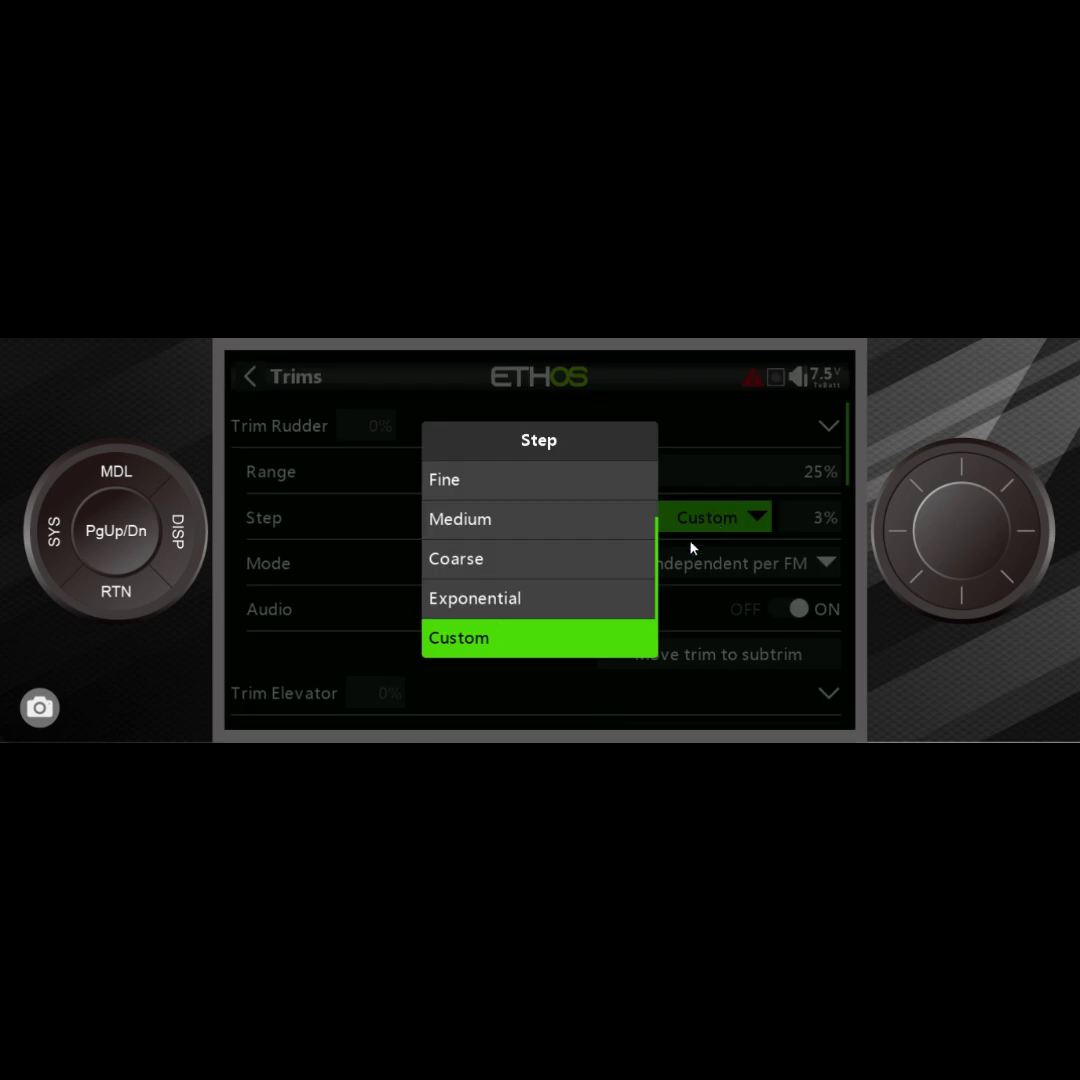
{"action": "left_click", "coordinate": [532, 568]}
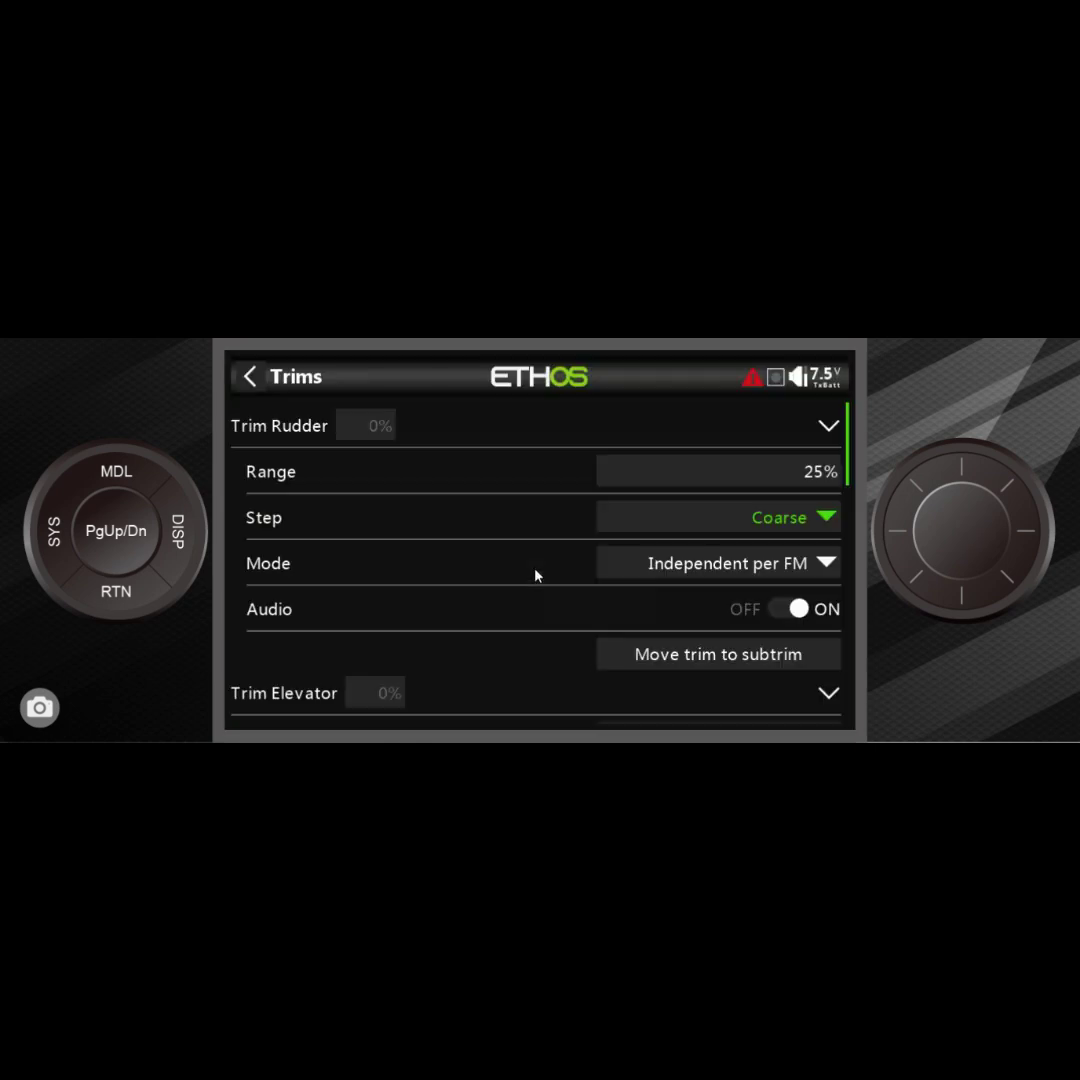
{"action": "left_click", "coordinate": [781, 526]}
{"action": "scroll", "coordinate": [597, 499], "scroll_direction": "down", "scroll_amount": 8}
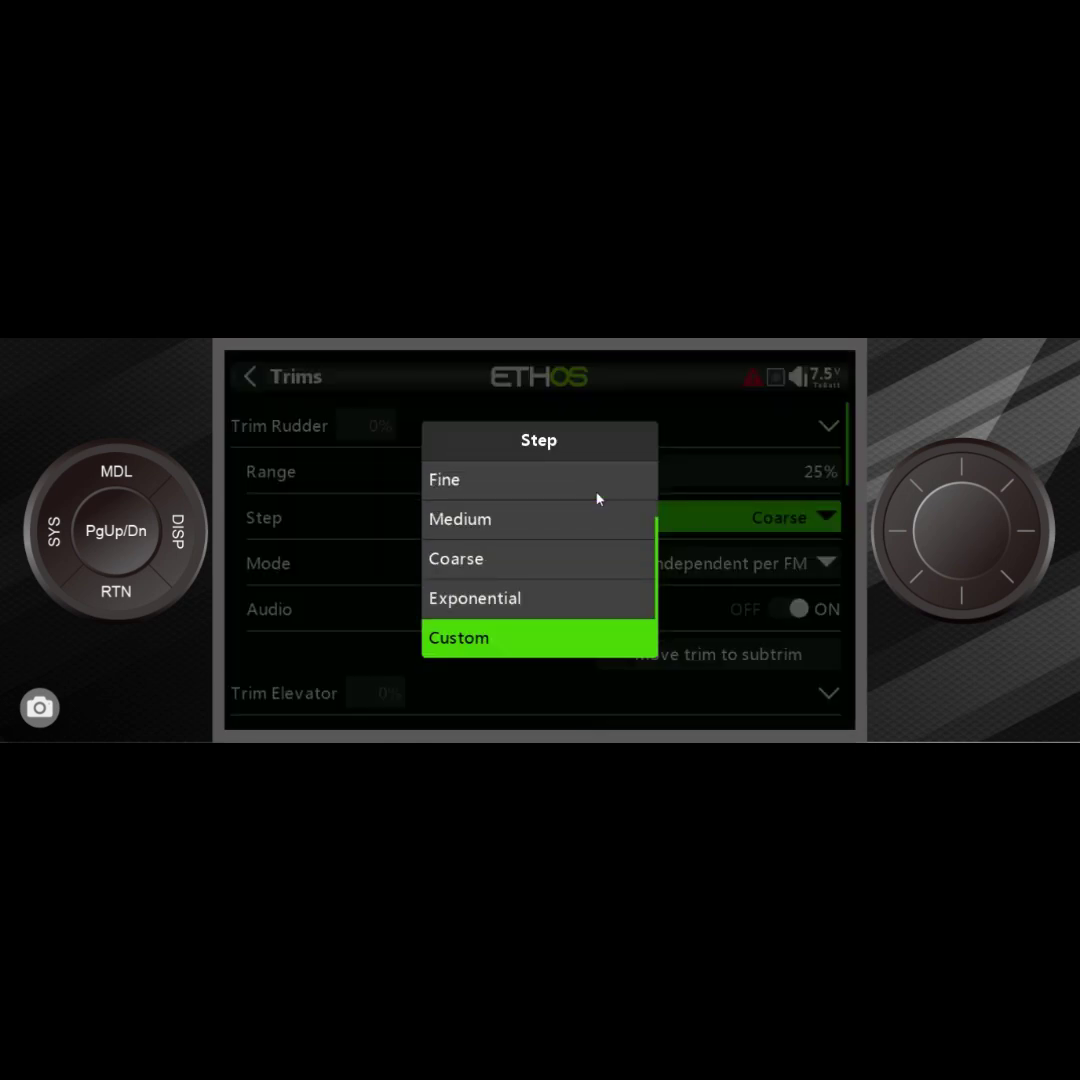
{"action": "scroll", "coordinate": [597, 499], "scroll_direction": "down", "scroll_amount": 2}
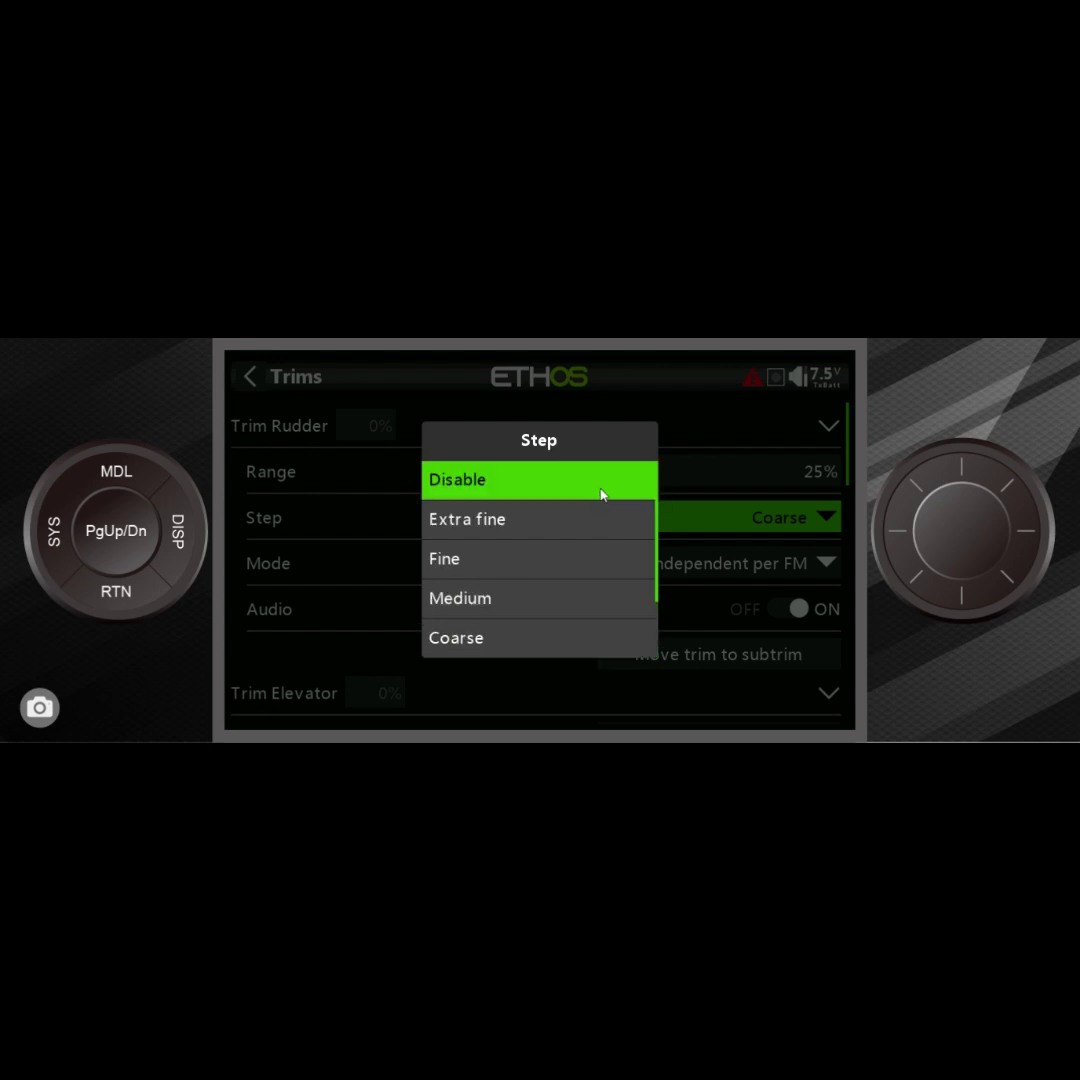
{"action": "left_click", "coordinate": [603, 492]}
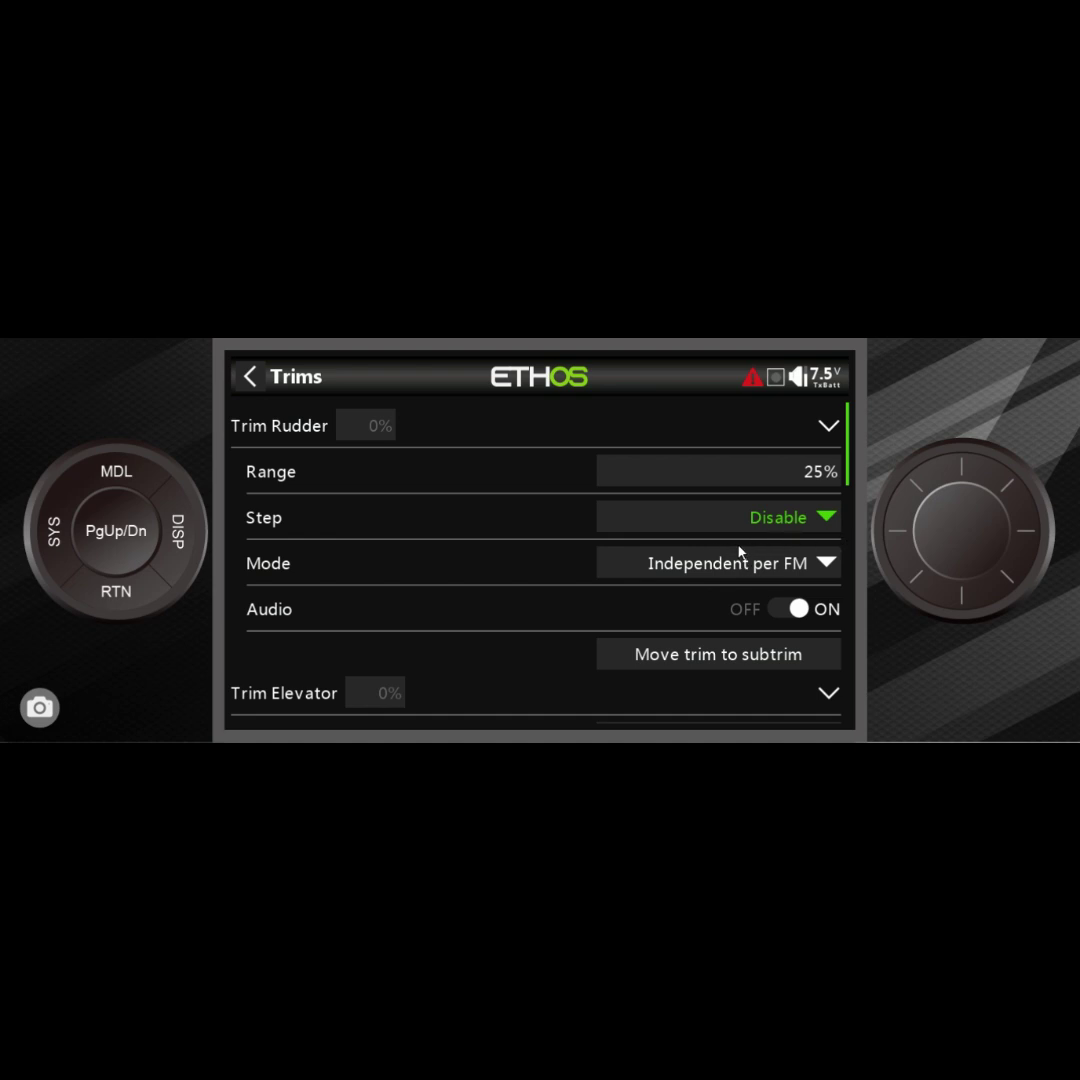
Switch the rudder trim mode to Easy mode, and back to Independent per FM
{"action": "scroll", "coordinate": [740, 552], "scroll_direction": "down", "scroll_amount": 1}
{"action": "scroll", "coordinate": [740, 552], "scroll_direction": "down", "scroll_amount": 3}
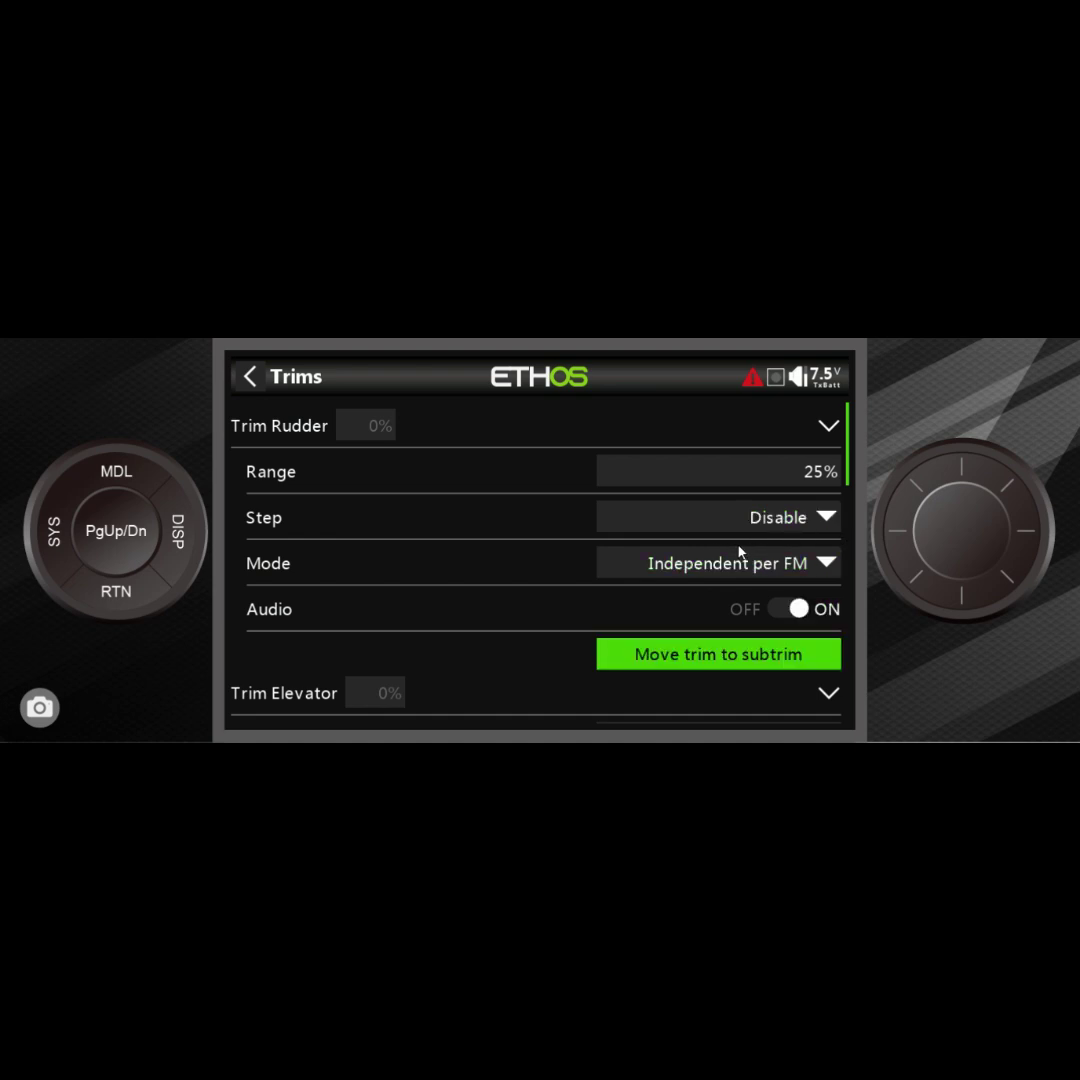
{"action": "left_click", "coordinate": [760, 565]}
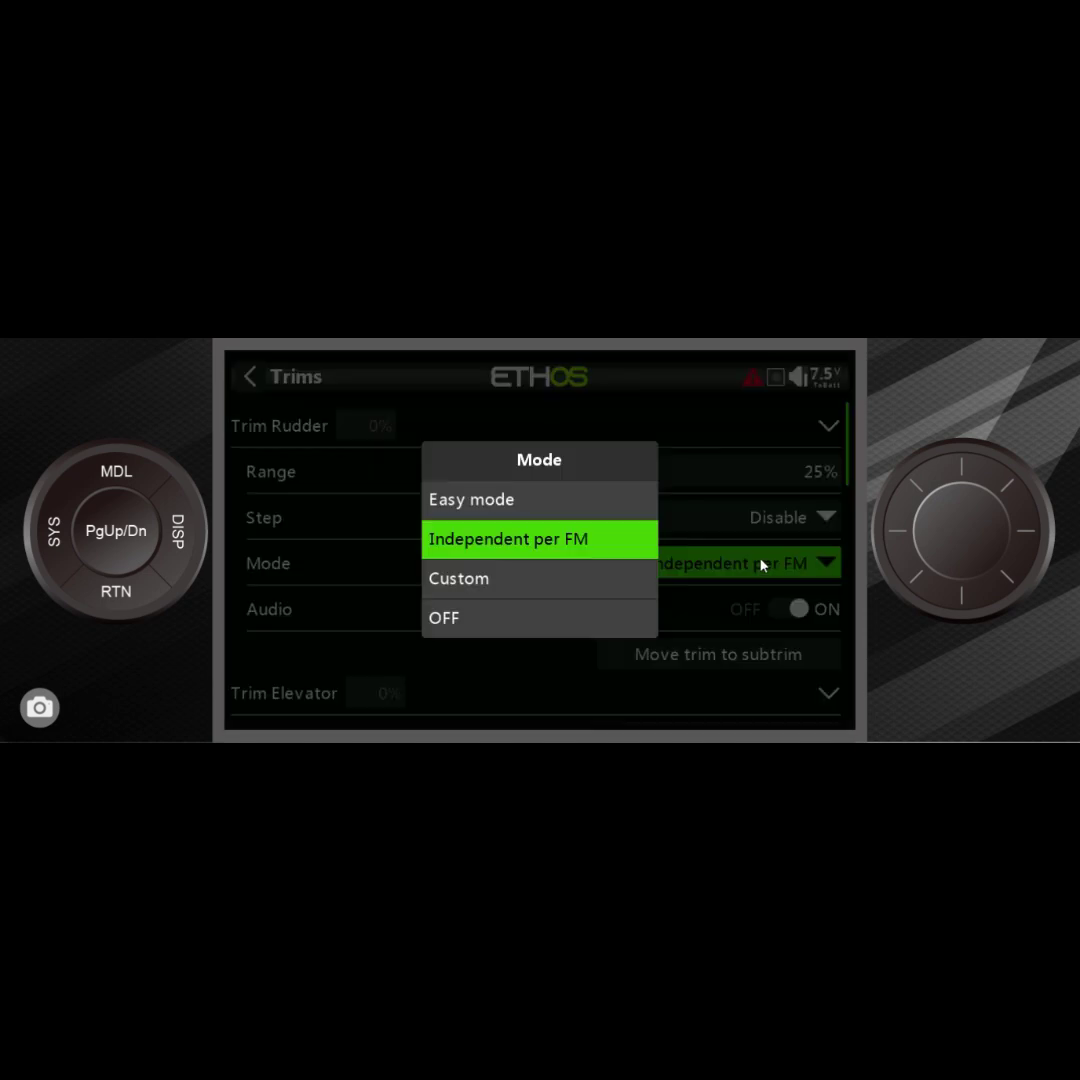
{"action": "left_click", "coordinate": [600, 502]}
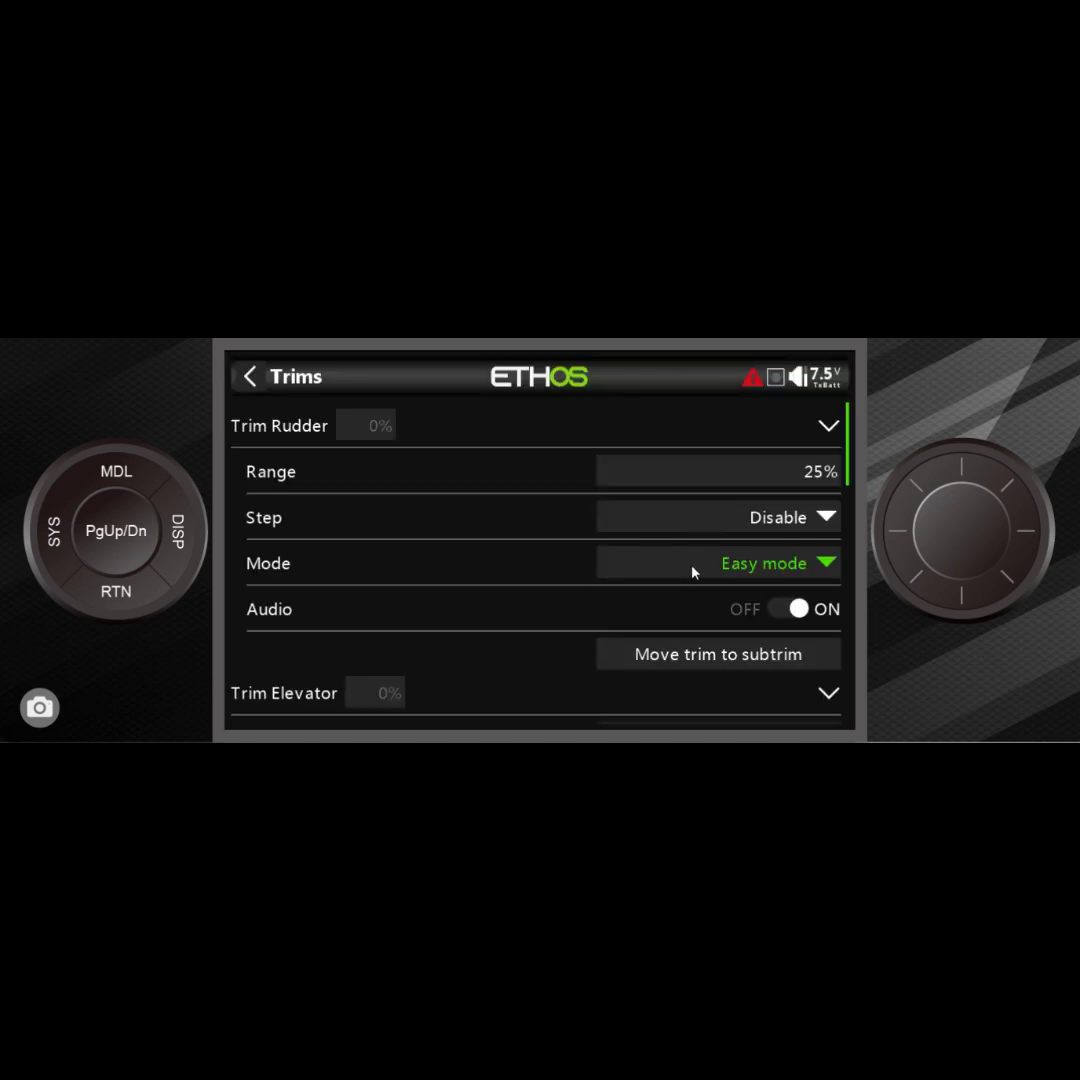
{"action": "left_click", "coordinate": [760, 572]}
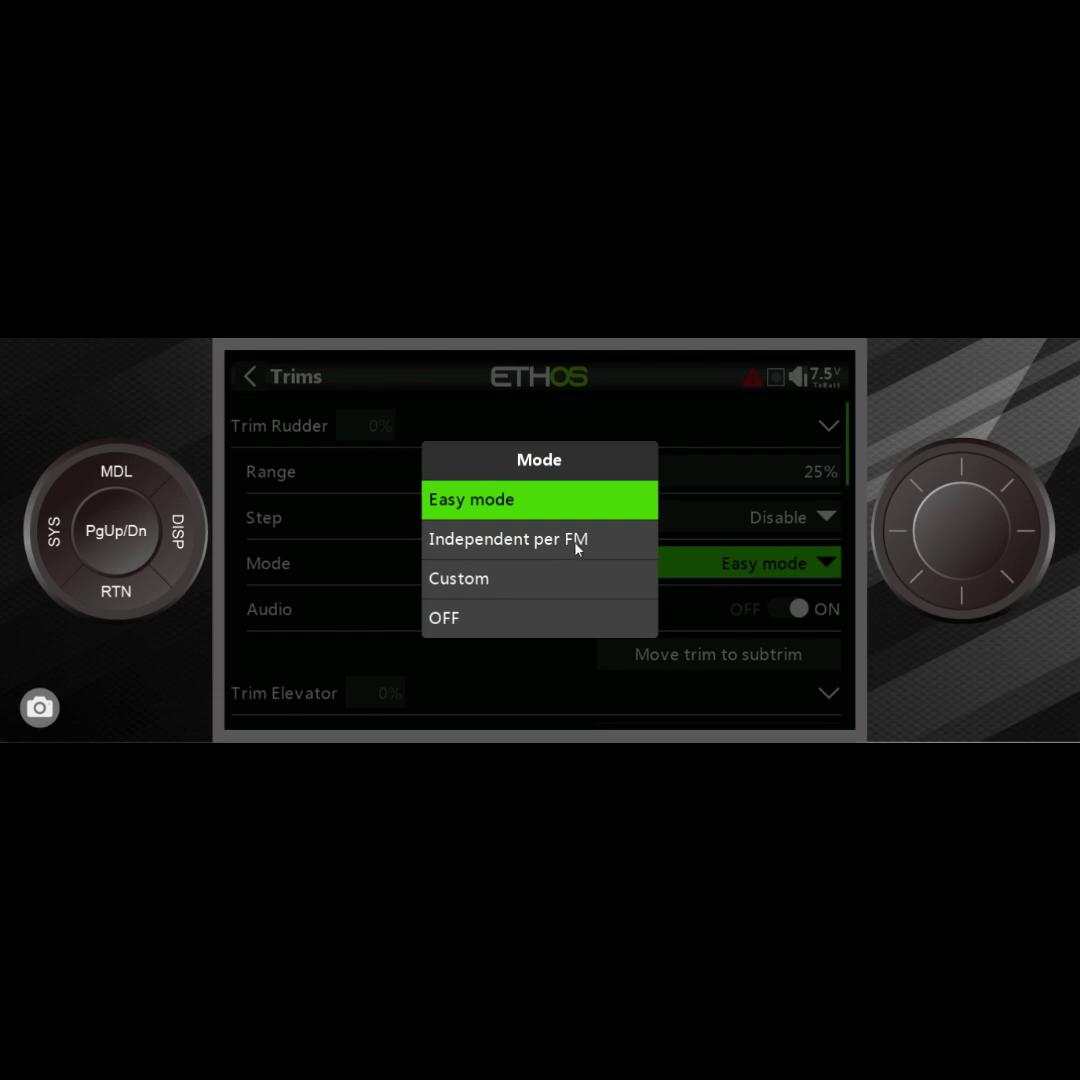
{"action": "left_click", "coordinate": [577, 545]}
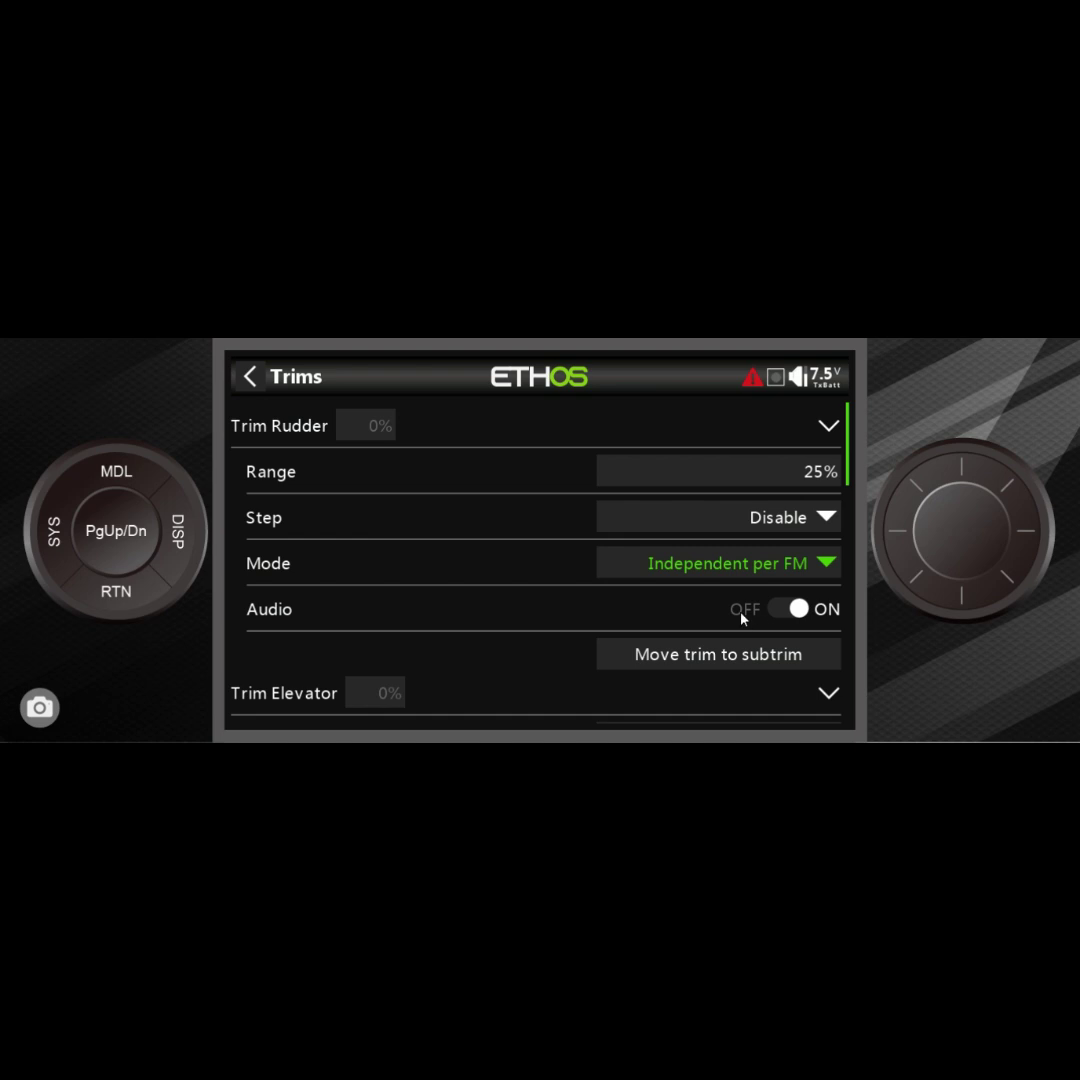
Leave the trim settings and return to the home screen to view the trim indicators
{"action": "left_click", "coordinate": [142, 605]}
{"action": "left_click", "coordinate": [142, 605]}
{"action": "left_click", "coordinate": [286, 705]}
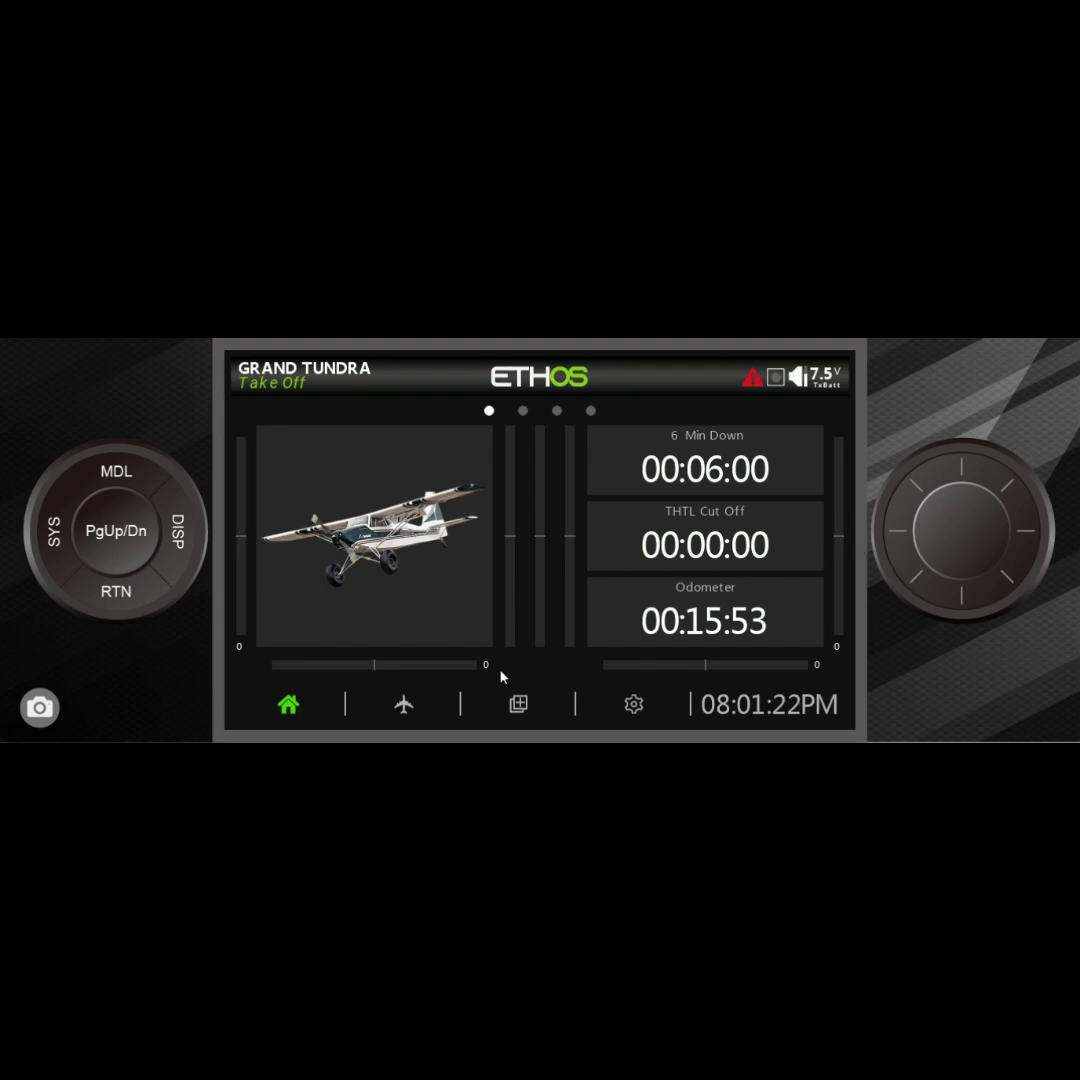
Reopen the model's trim settings and set the elevator trim mode to Independent per FM
{"action": "left_click", "coordinate": [421, 714]}
{"action": "left_click", "coordinate": [648, 610]}
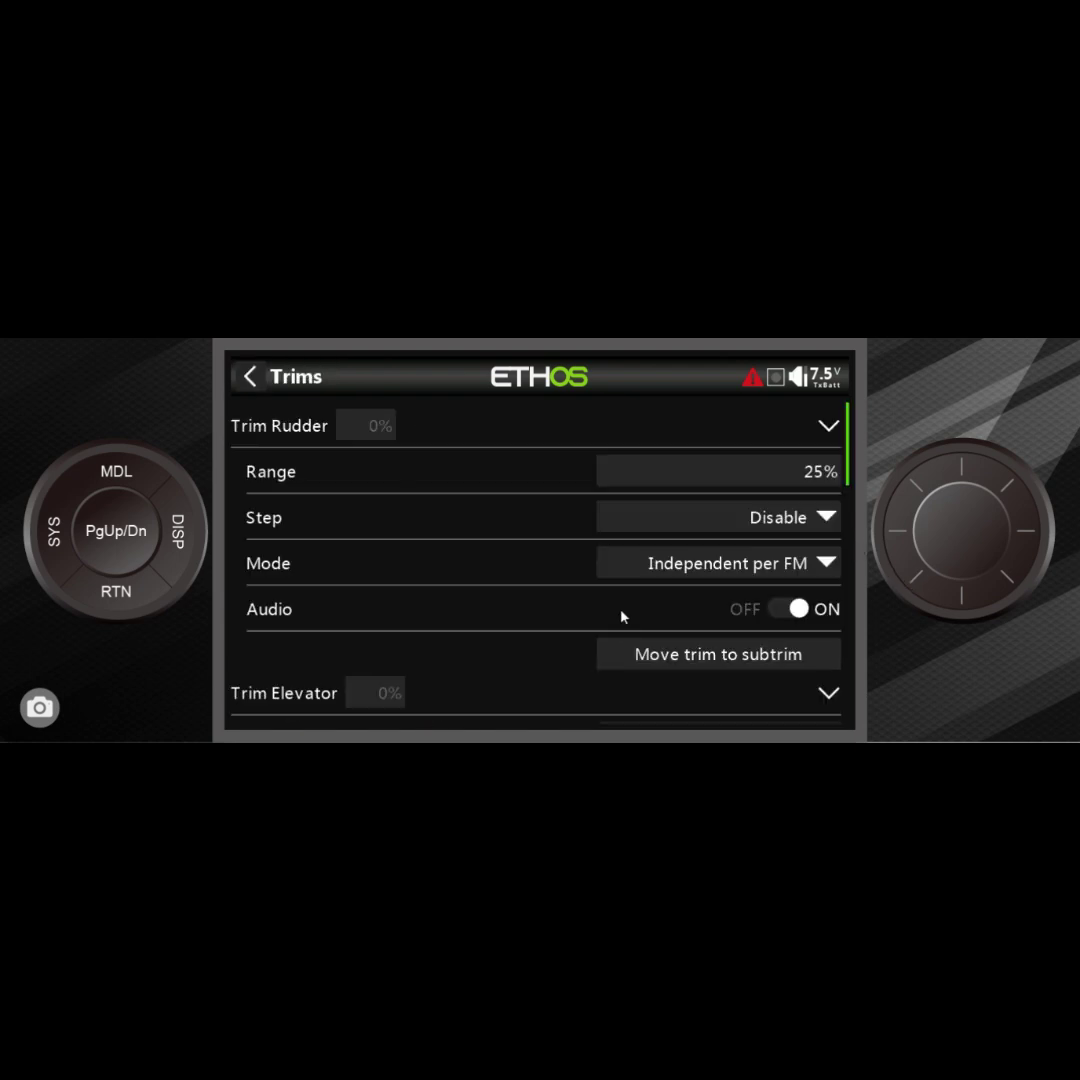
{"action": "left_click", "coordinate": [829, 440]}
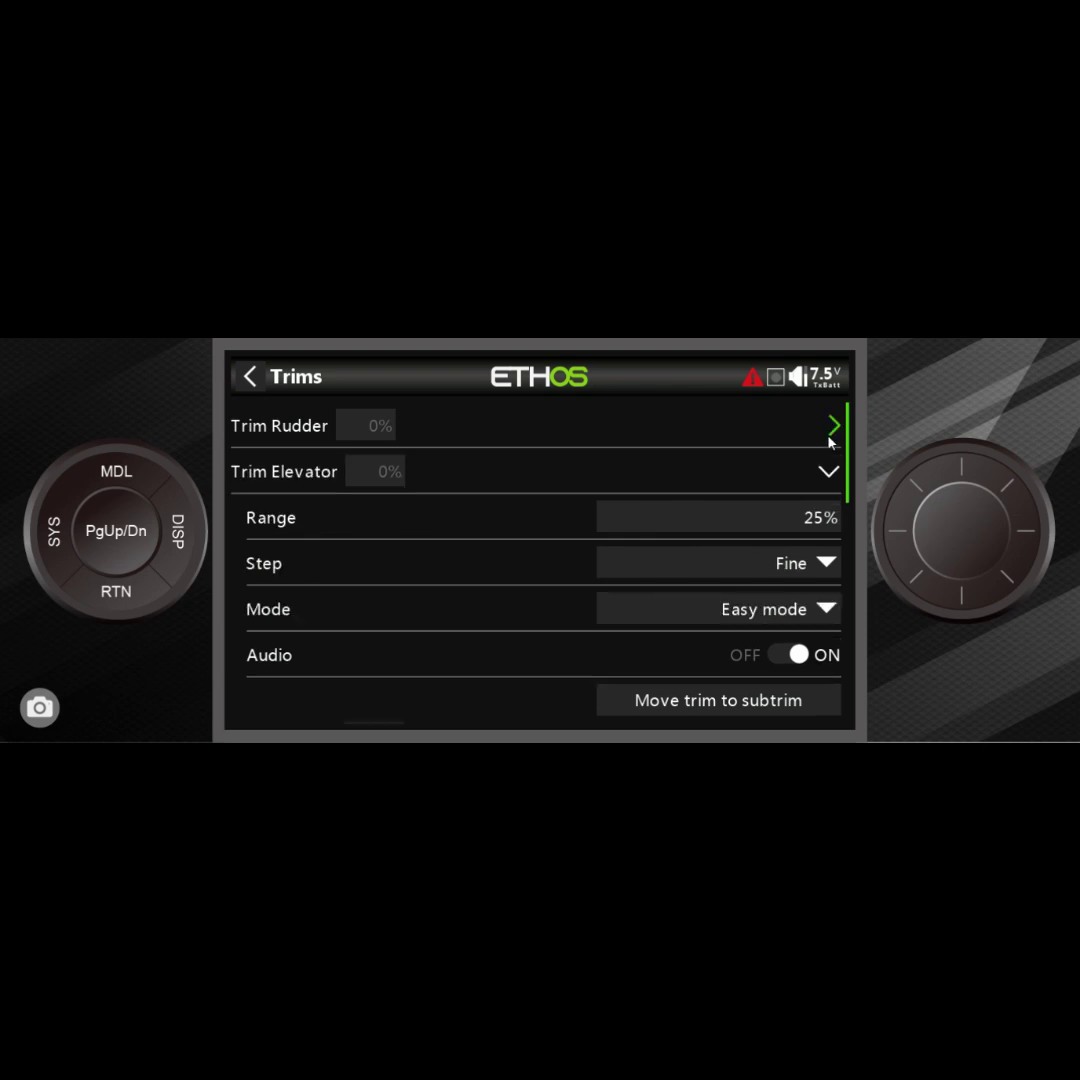
{"action": "left_click", "coordinate": [812, 622]}
{"action": "left_click", "coordinate": [572, 545]}
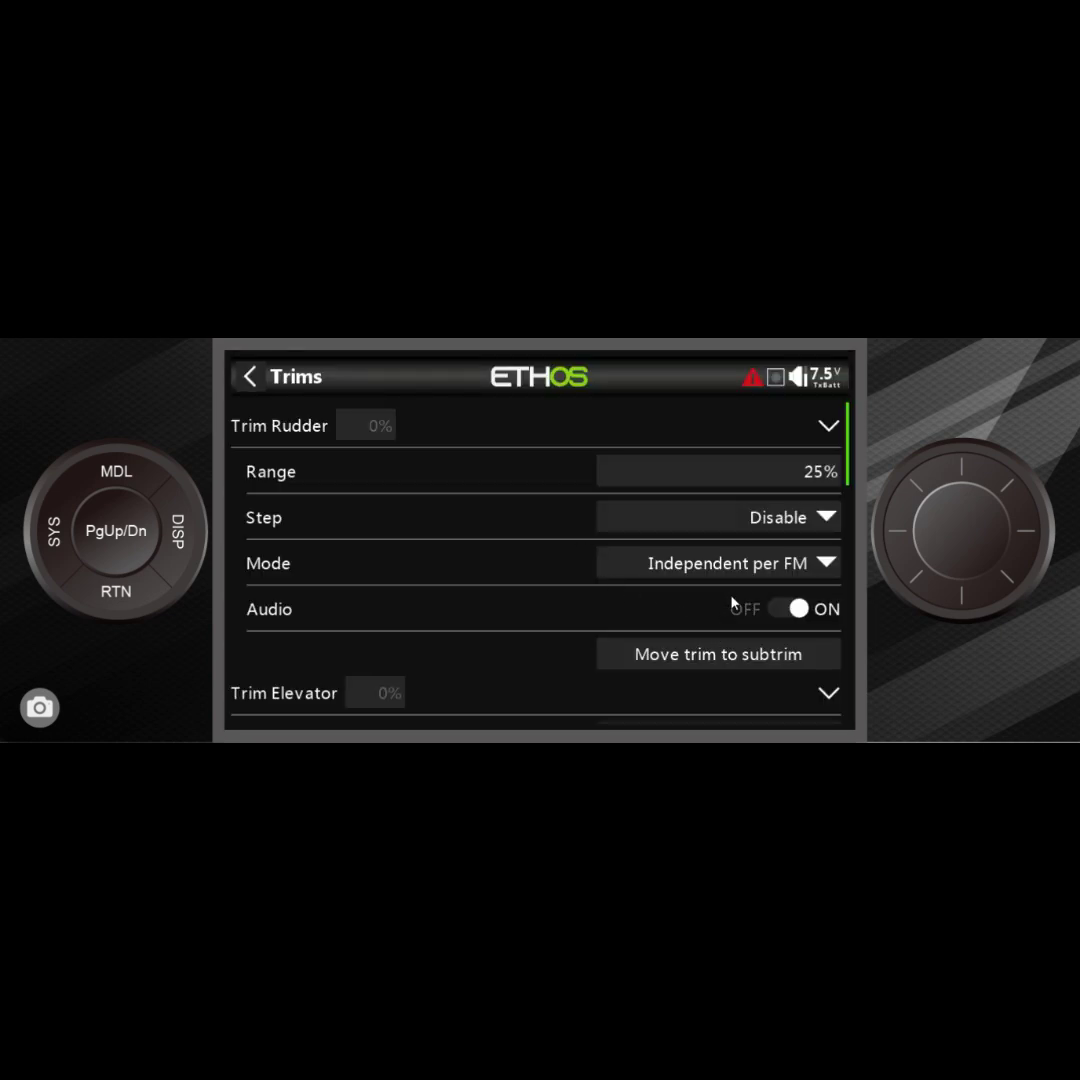
Set the rudder trim step to Coarse
{"action": "left_click", "coordinate": [793, 517]}
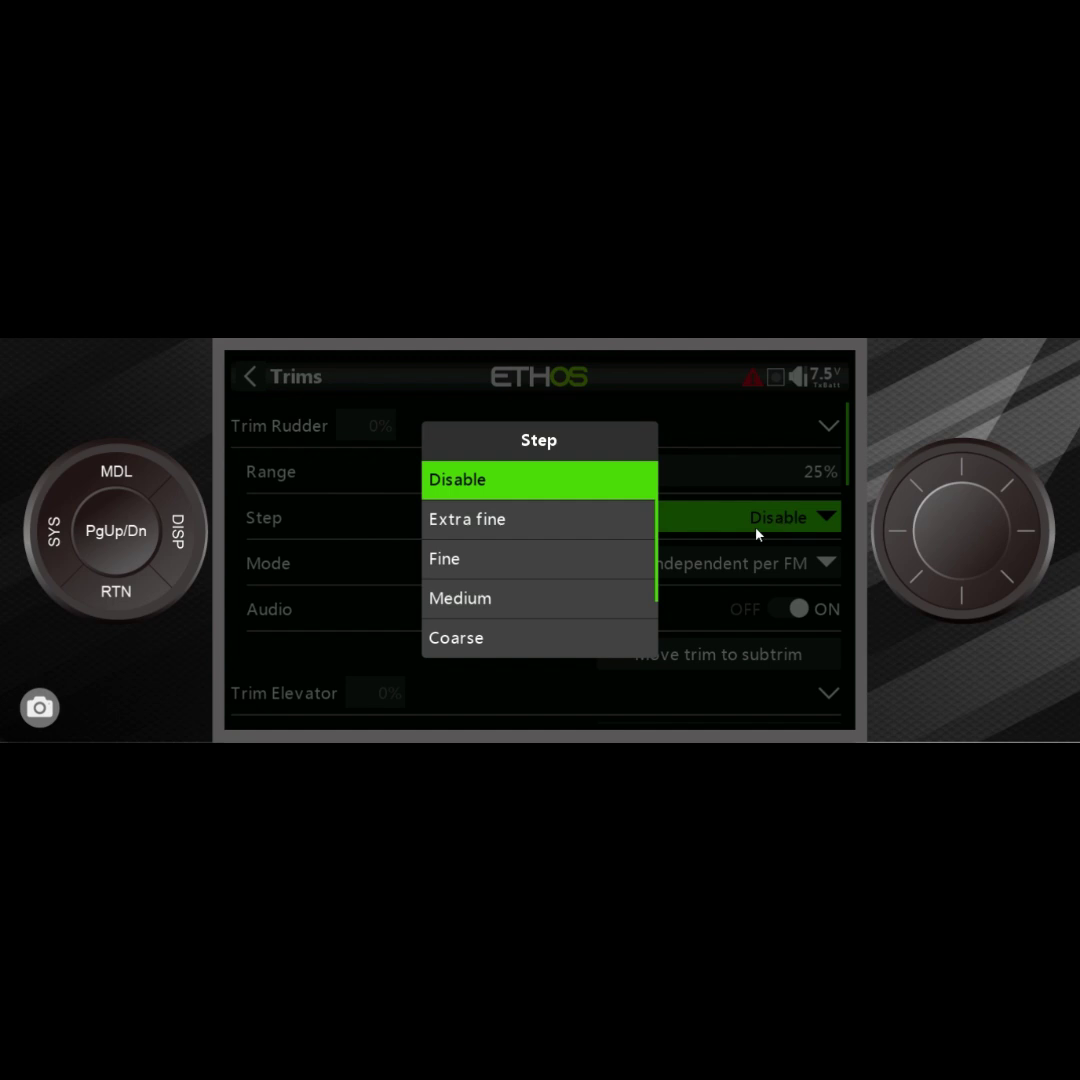
{"action": "left_click", "coordinate": [553, 636]}
{"action": "scroll", "coordinate": [748, 620], "scroll_direction": "down", "scroll_amount": 6}
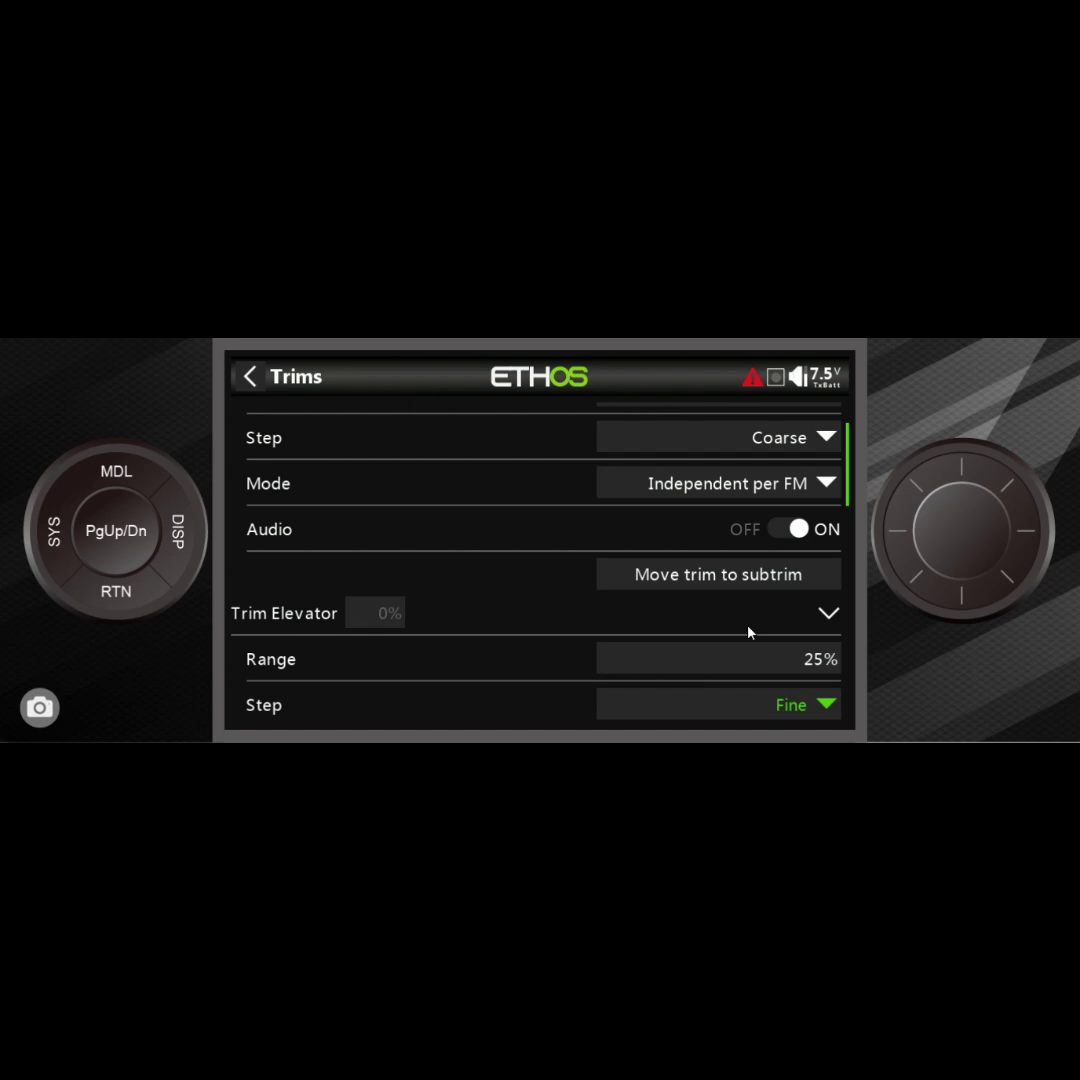
{"action": "scroll", "coordinate": [748, 632], "scroll_direction": "up", "scroll_amount": 6}
{"action": "scroll", "coordinate": [748, 632], "scroll_direction": "up", "scroll_amount": 1}
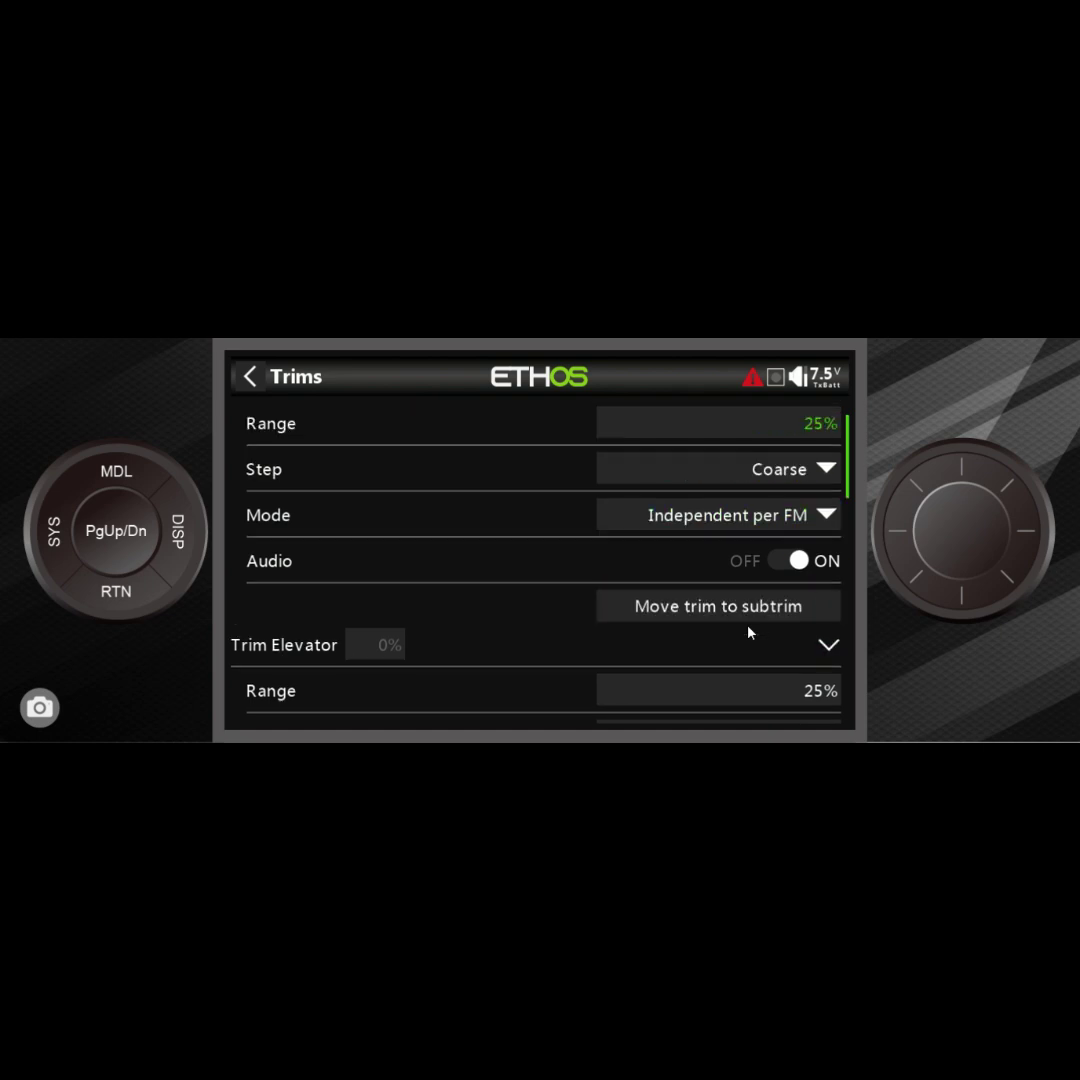
Turn the rudder trim audio off, and back on
{"action": "left_click", "coordinate": [758, 569]}
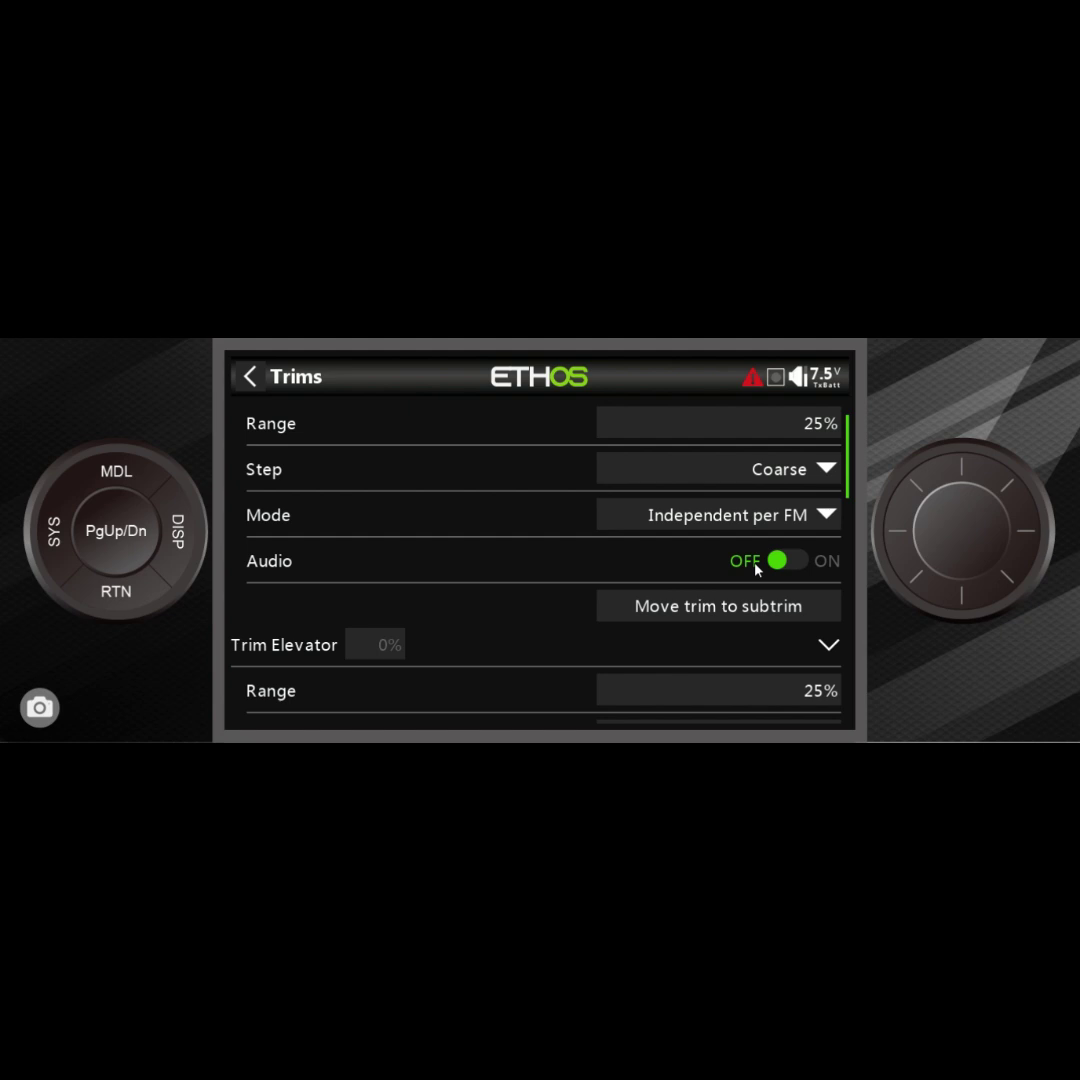
{"action": "scroll", "coordinate": [752, 571], "scroll_direction": "down", "scroll_amount": 5}
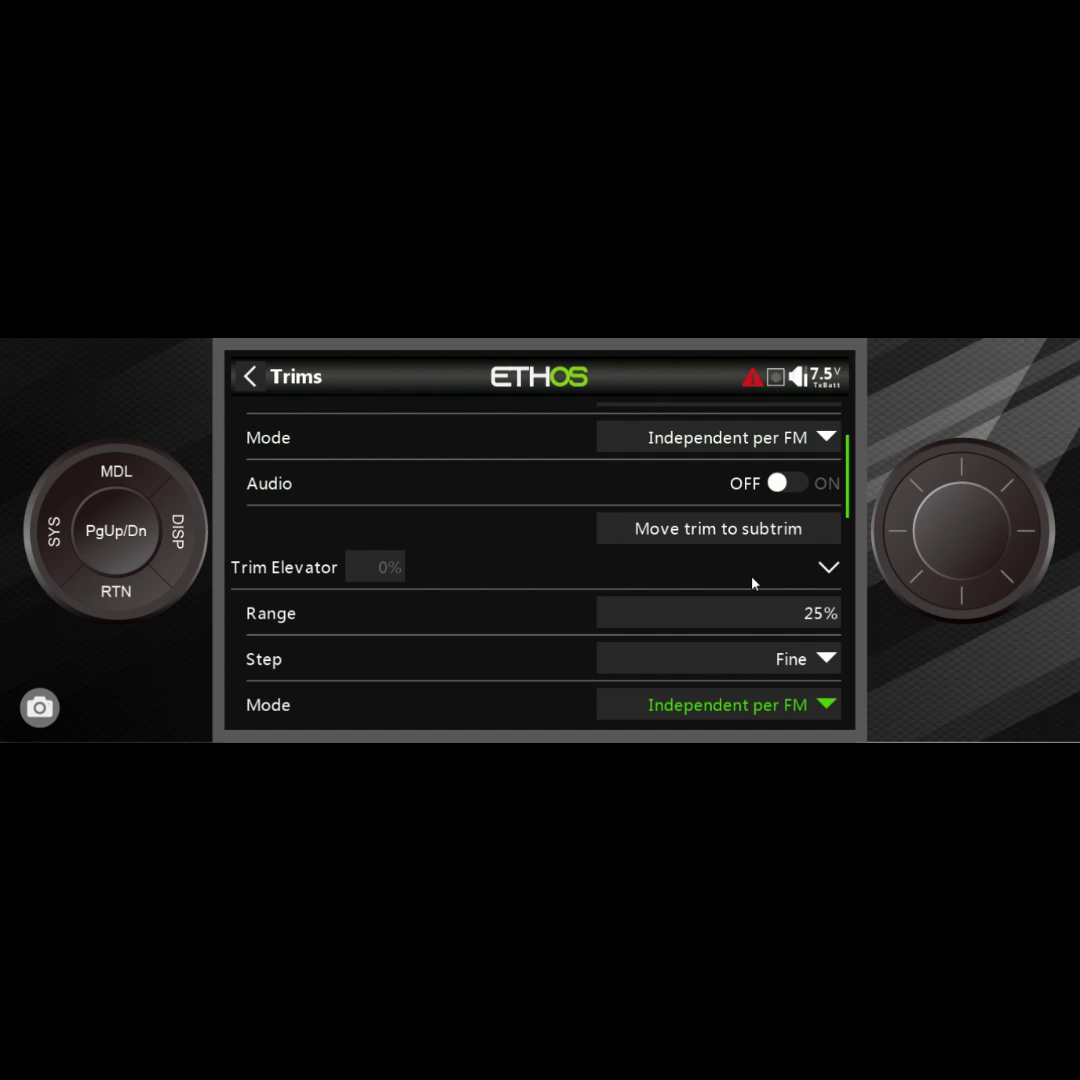
{"action": "scroll", "coordinate": [752, 584], "scroll_direction": "down", "scroll_amount": 2}
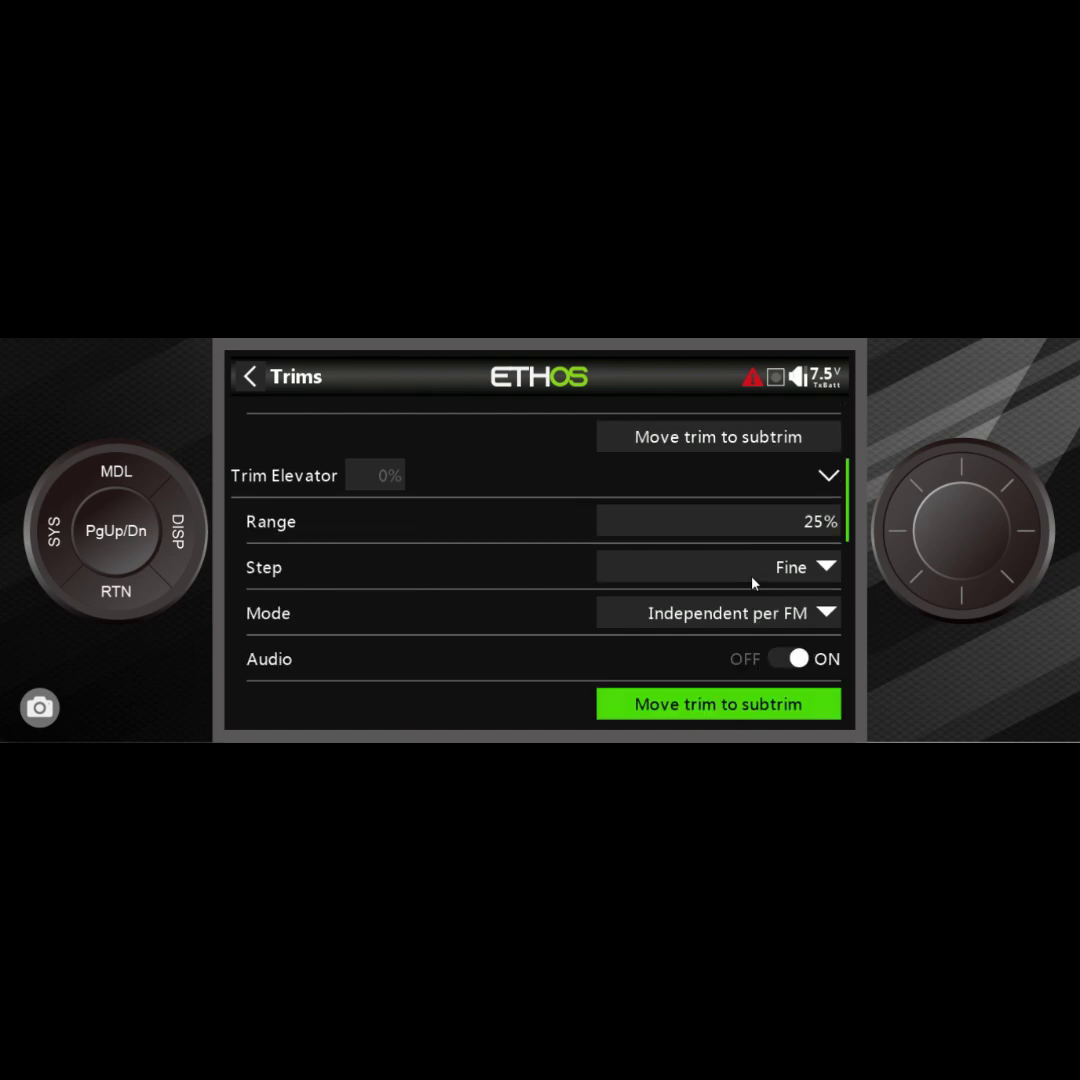
{"action": "scroll", "coordinate": [752, 581], "scroll_direction": "up", "scroll_amount": 4}
{"action": "scroll", "coordinate": [777, 562], "scroll_direction": "up", "scroll_amount": 4}
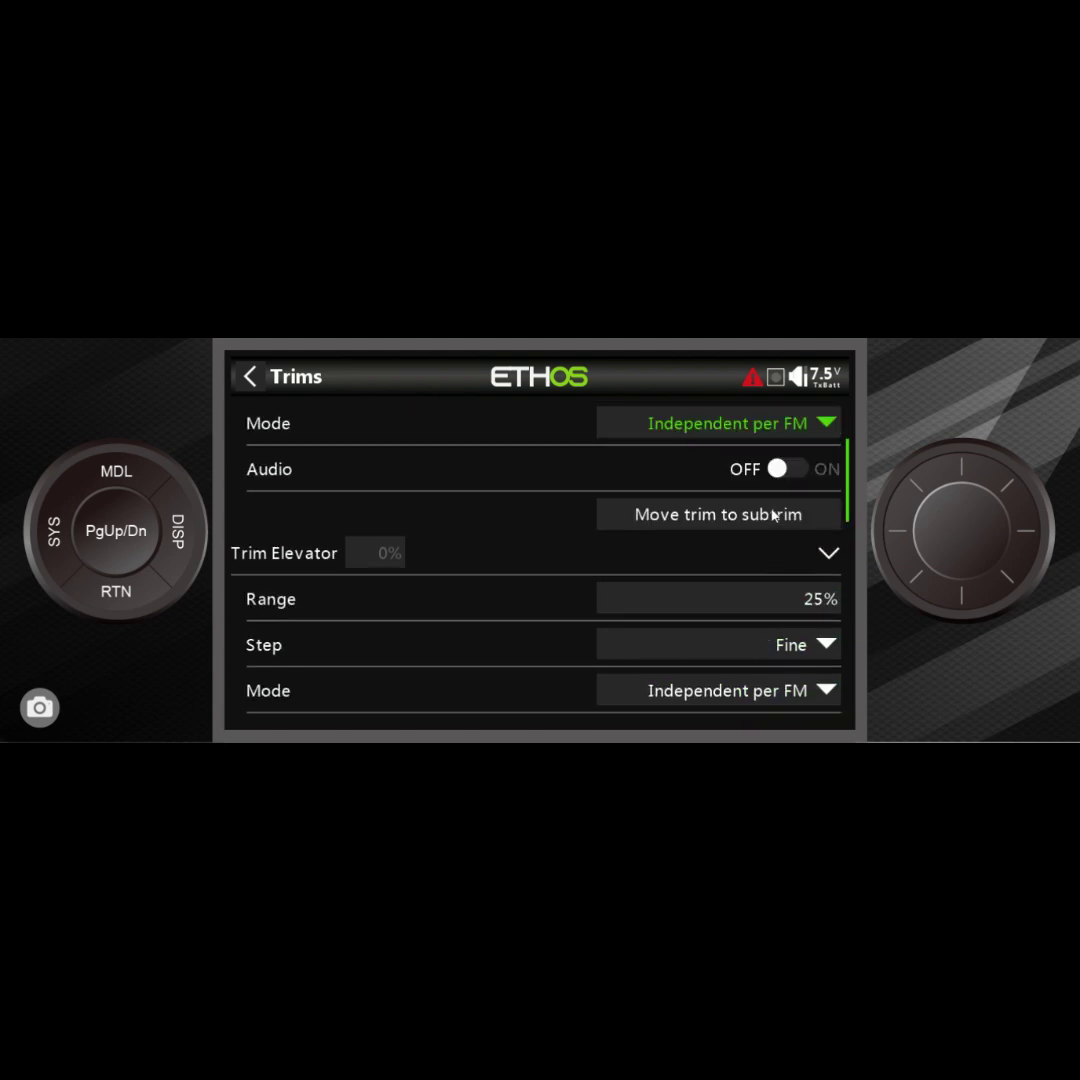
{"action": "scroll", "coordinate": [800, 500], "scroll_direction": "down", "scroll_amount": 1}
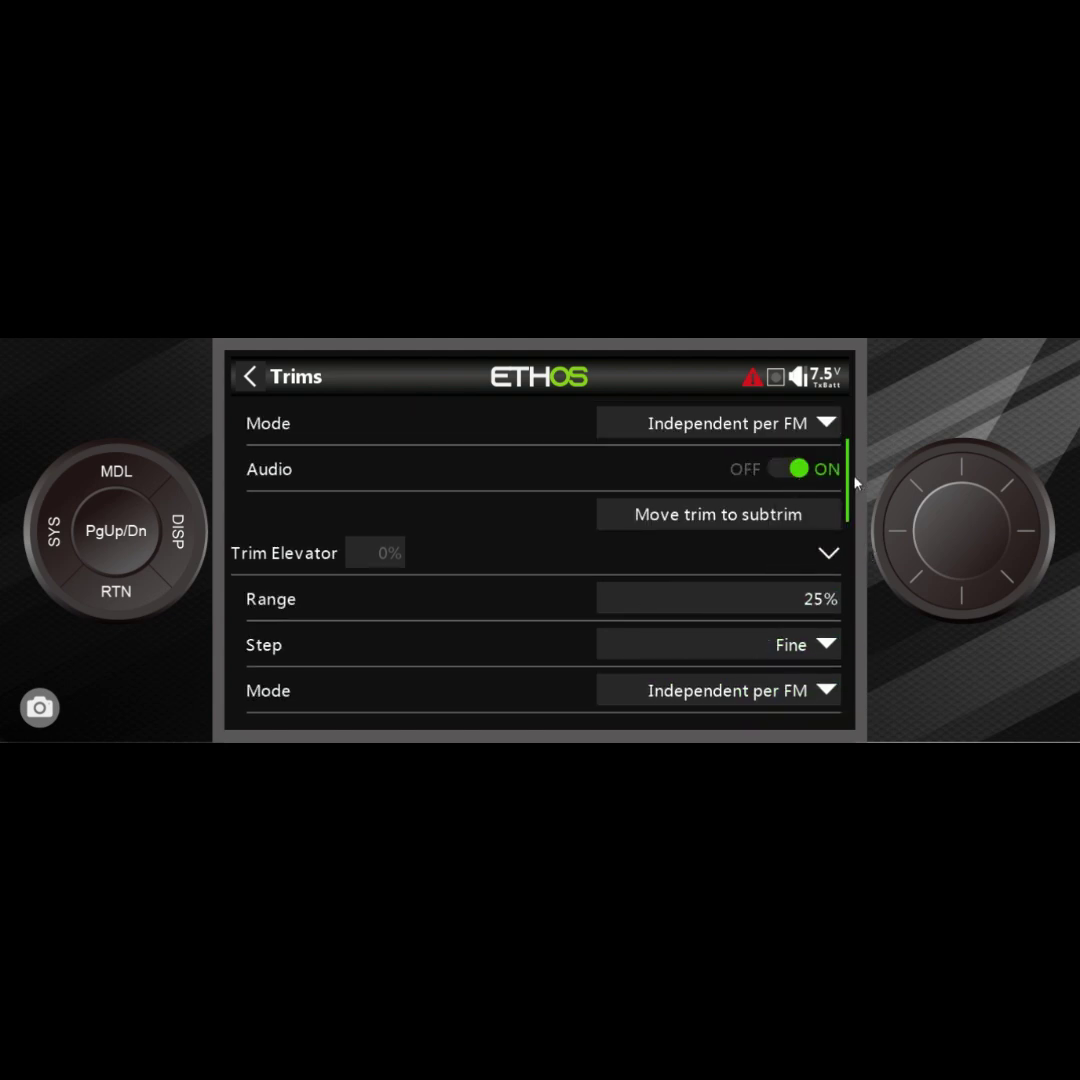
Expand the Cross trim section, examine which trim is assigned to each stick, and collapse the section again
{"action": "scroll", "coordinate": [808, 588], "scroll_direction": "down", "scroll_amount": 4}
{"action": "scroll", "coordinate": [780, 590], "scroll_direction": "down", "scroll_amount": 9}
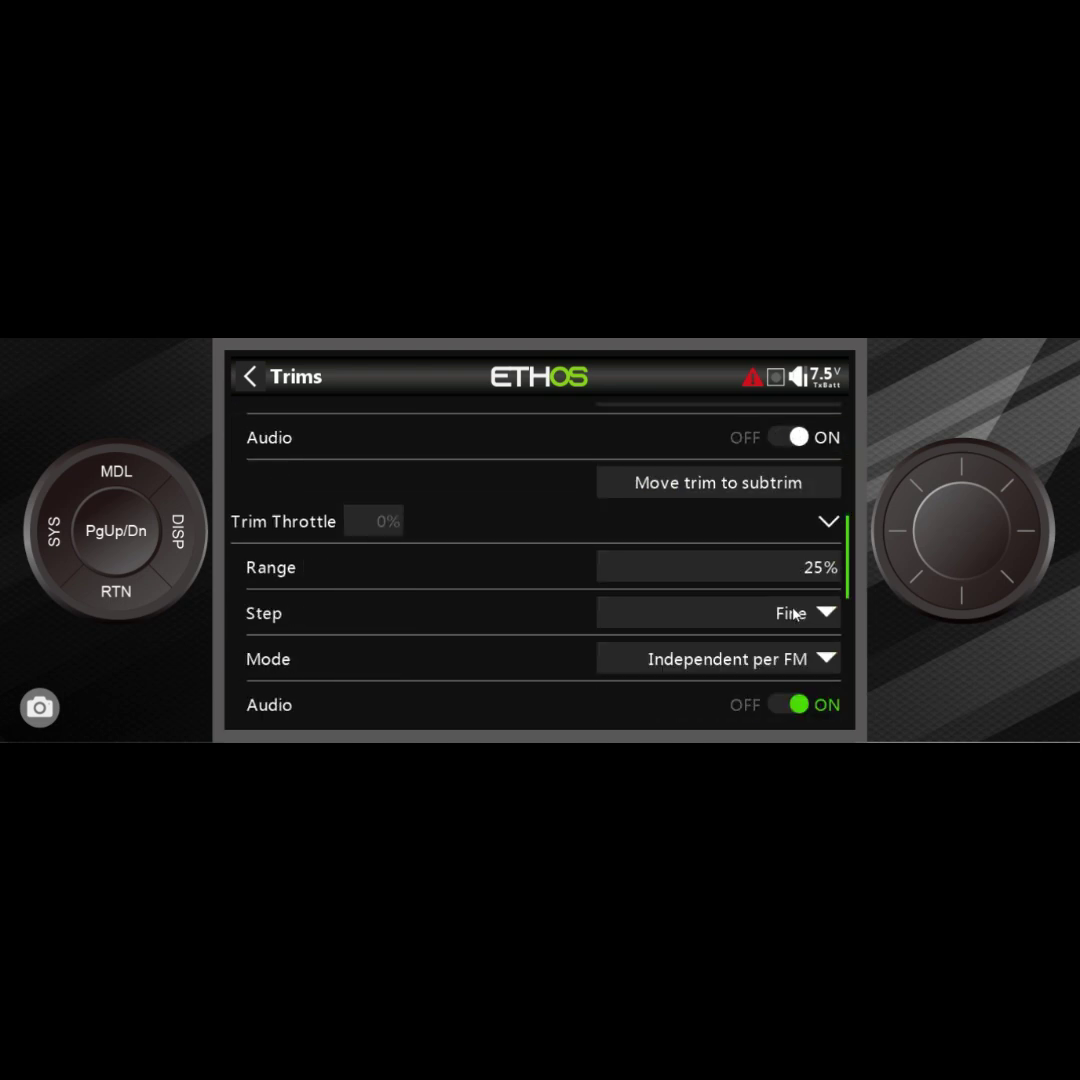
{"action": "scroll", "coordinate": [795, 614], "scroll_direction": "down", "scroll_amount": 2}
{"action": "scroll", "coordinate": [795, 614], "scroll_direction": "up", "scroll_amount": 4}
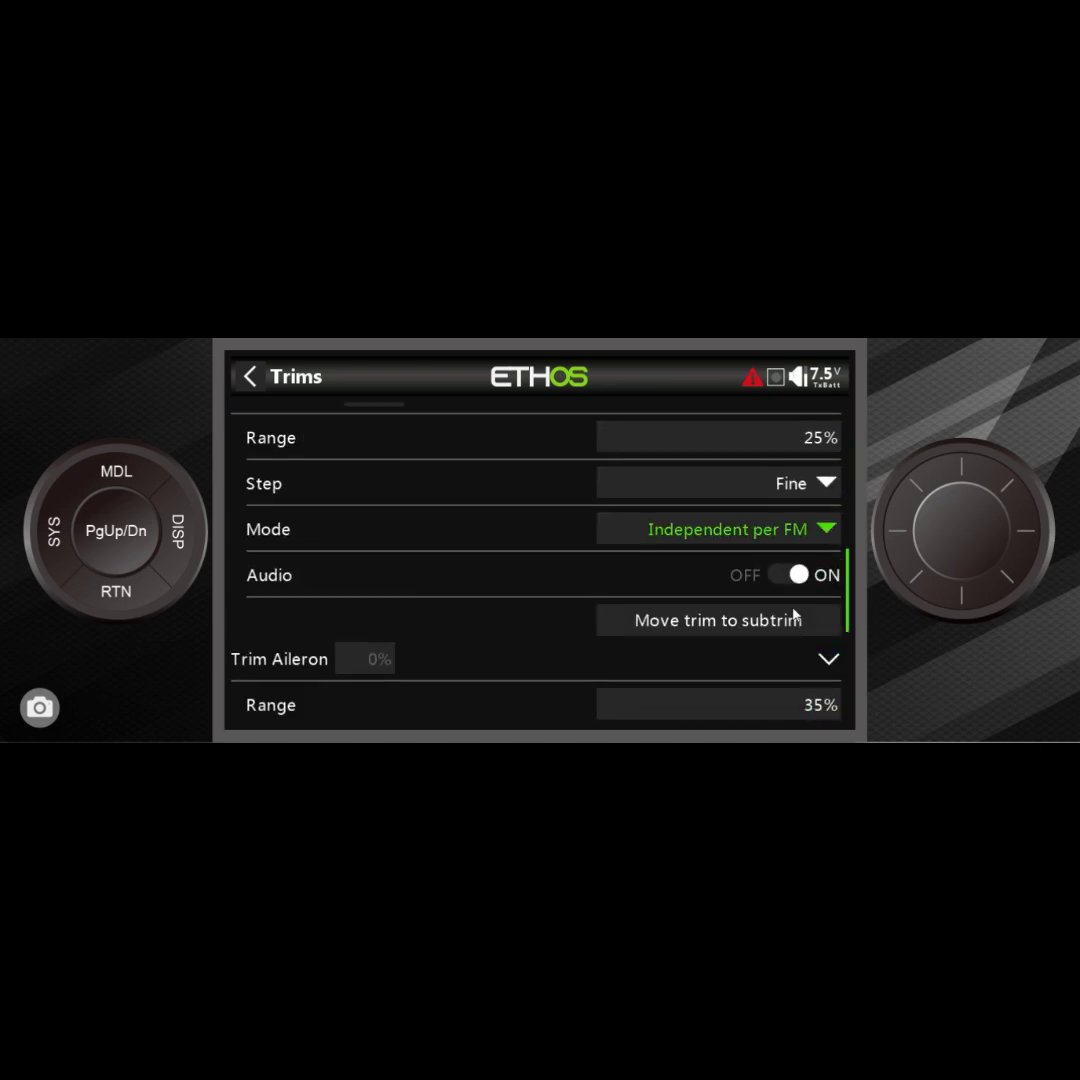
{"action": "scroll", "coordinate": [795, 614], "scroll_direction": "down", "scroll_amount": 6}
{"action": "scroll", "coordinate": [795, 614], "scroll_direction": "down", "scroll_amount": 6}
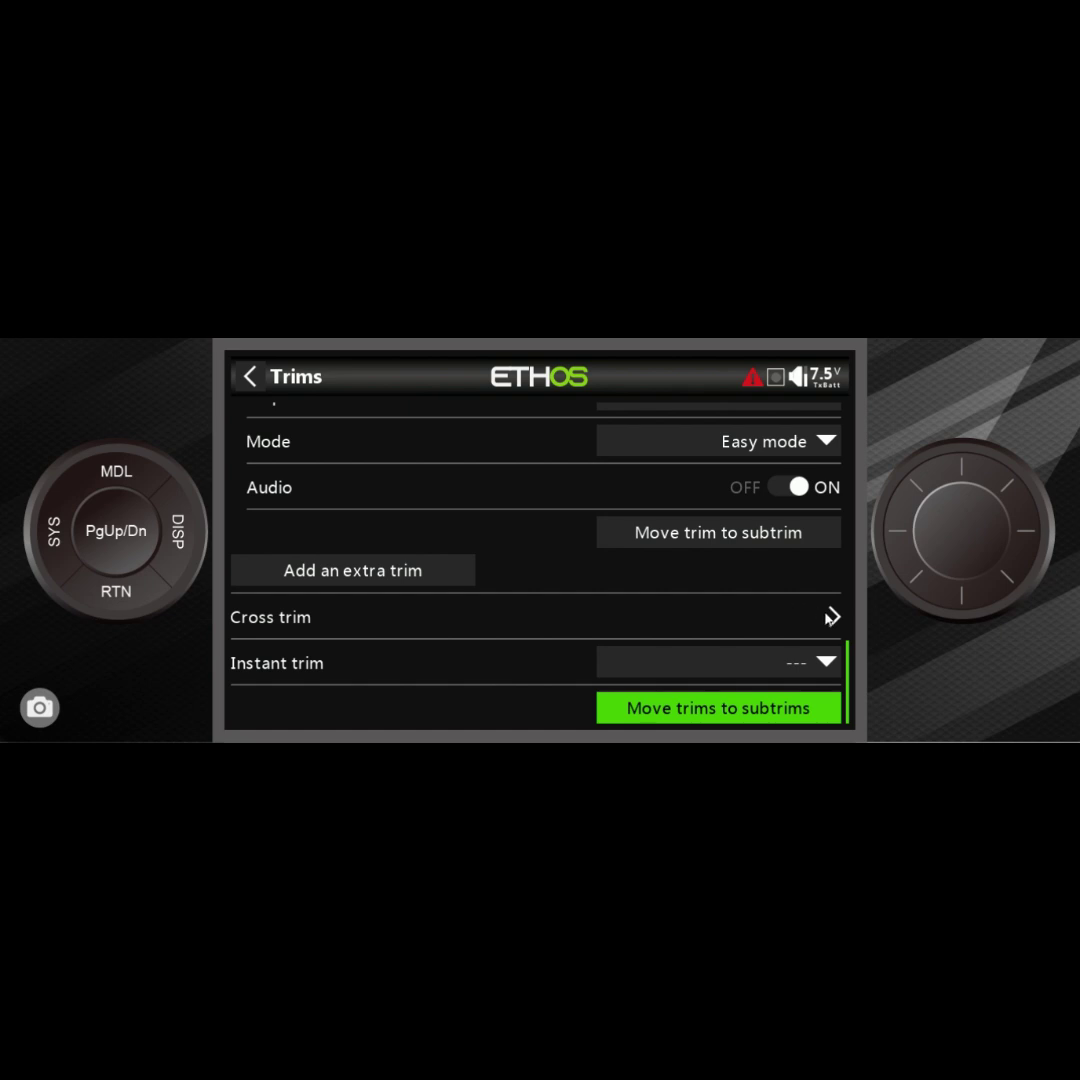
{"action": "left_click", "coordinate": [820, 615]}
{"action": "scroll", "coordinate": [825, 620], "scroll_direction": "down", "scroll_amount": 5}
{"action": "scroll", "coordinate": [825, 625], "scroll_direction": "down", "scroll_amount": 1}
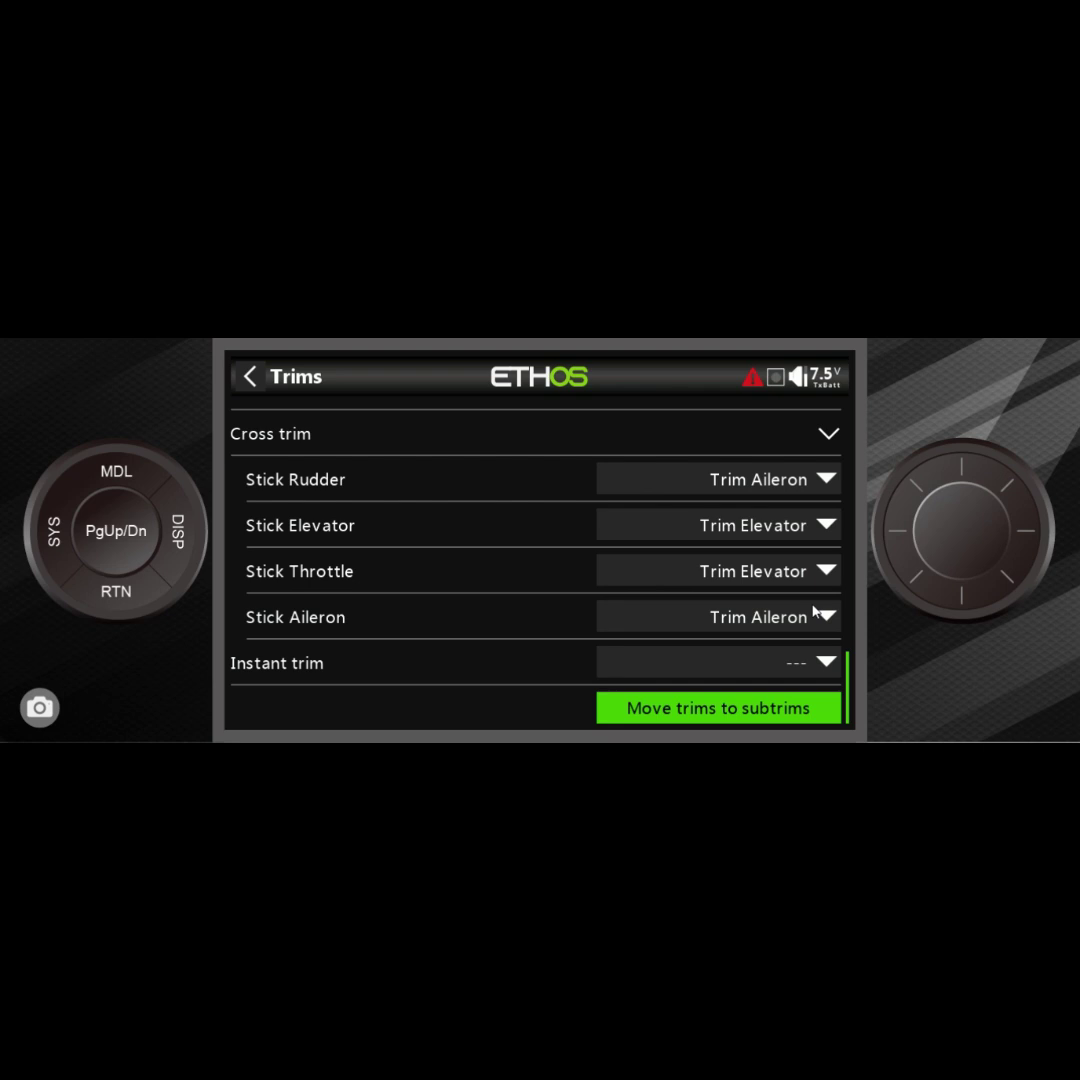
{"action": "left_click", "coordinate": [829, 434]}
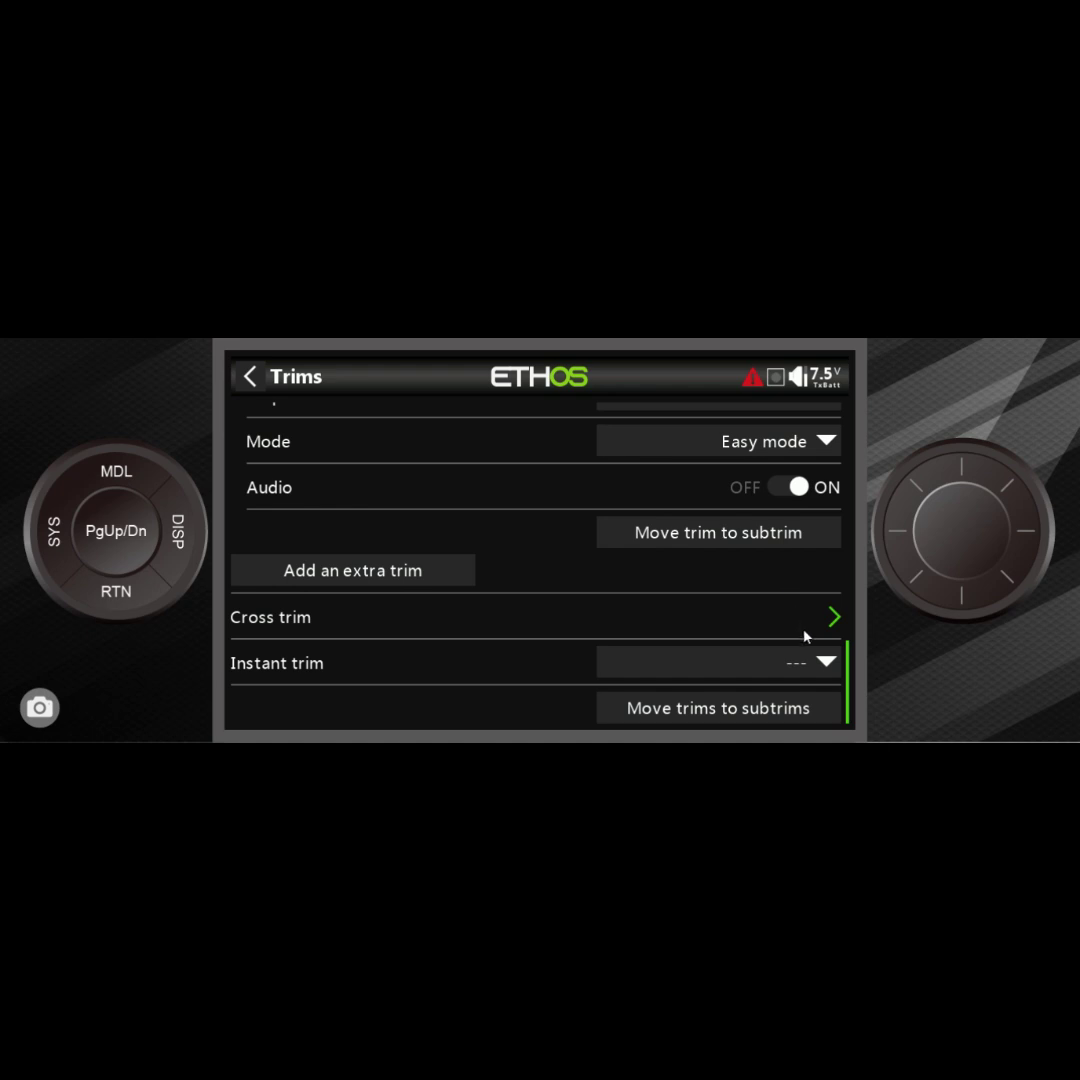
Add an extra trim to the model and look over its name, up, down, range, step and mode settings
{"action": "scroll", "coordinate": [815, 615], "scroll_direction": "down", "scroll_amount": 1}
{"action": "scroll", "coordinate": [817, 609], "scroll_direction": "down", "scroll_amount": 1}
{"action": "scroll", "coordinate": [480, 598], "scroll_direction": "up", "scroll_amount": 2}
{"action": "left_click", "coordinate": [436, 578]}
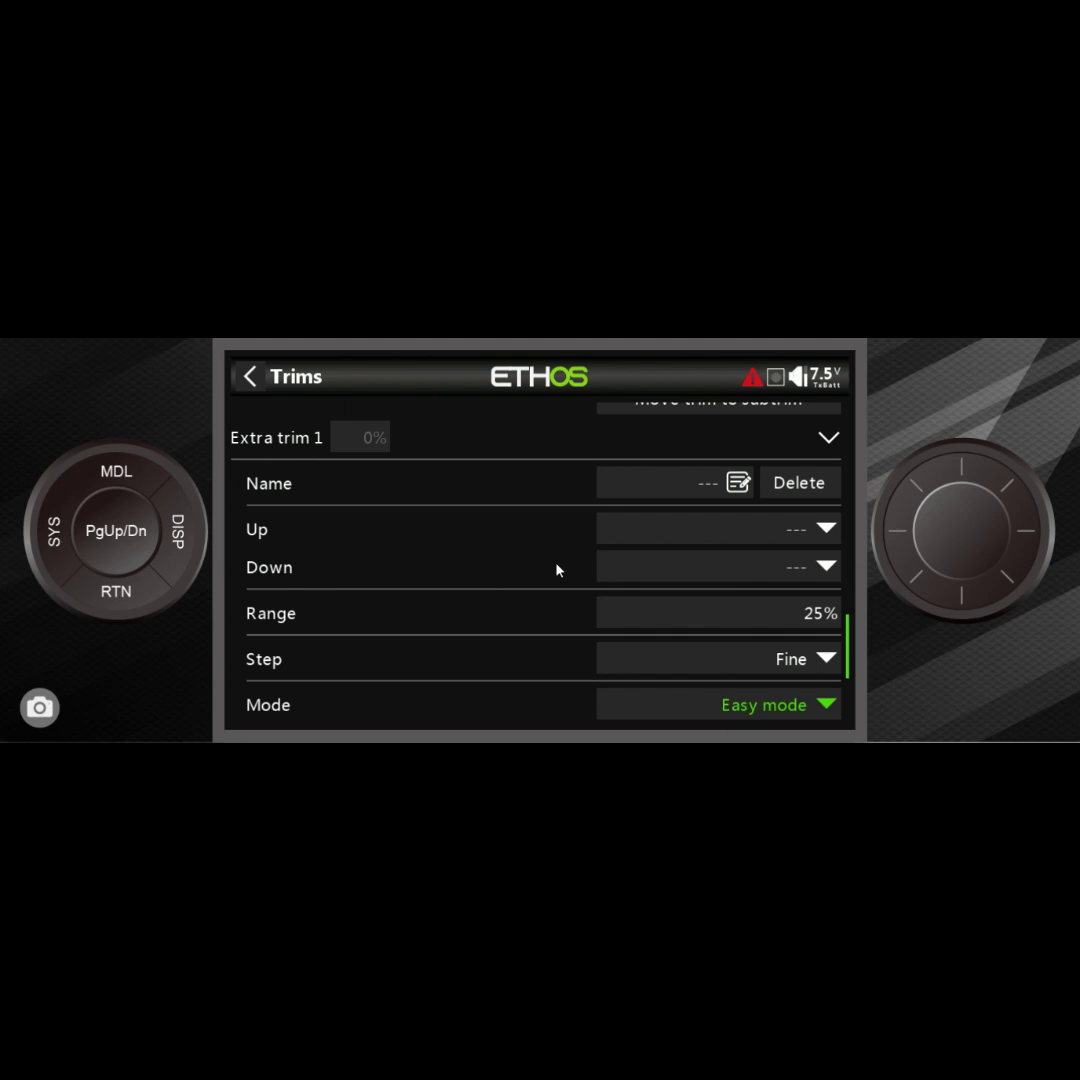
{"action": "scroll", "coordinate": [684, 542], "scroll_direction": "up", "scroll_amount": 3}
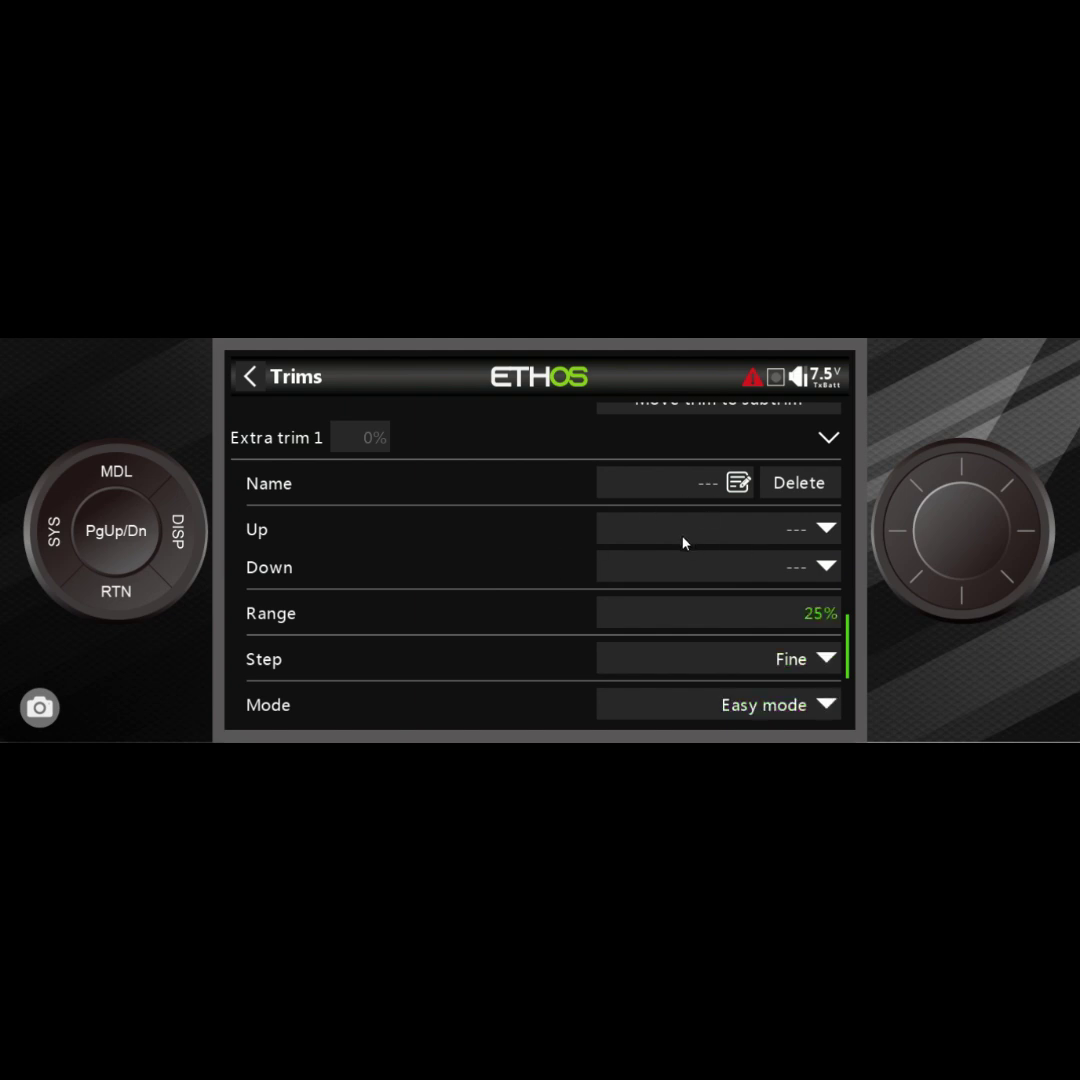
Delete the unnamed extra trim from the model and confirm the deletion
{"action": "scroll", "coordinate": [755, 532], "scroll_direction": "up", "scroll_amount": 1}
{"action": "left_click", "coordinate": [813, 488]}
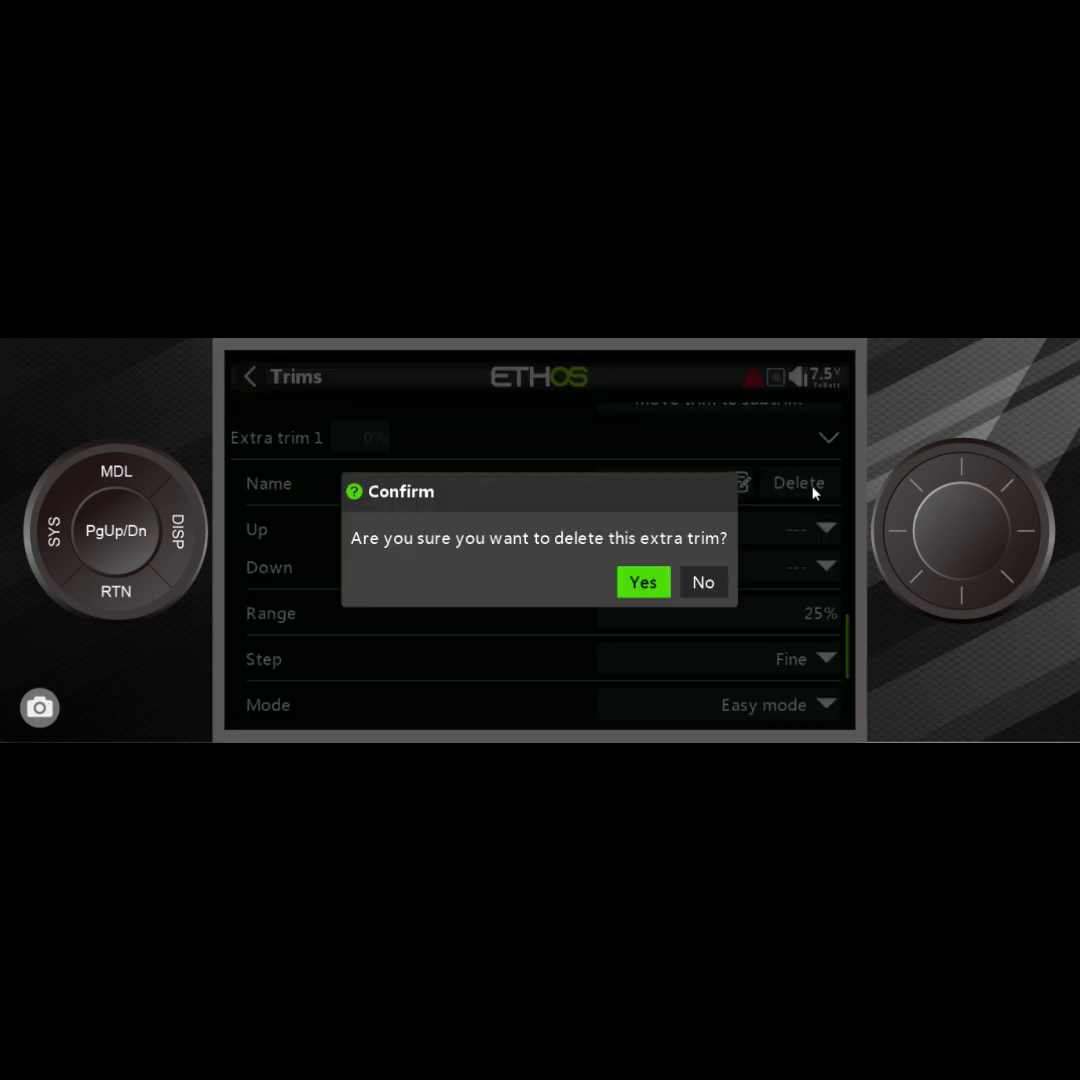
{"action": "left_click", "coordinate": [645, 580]}
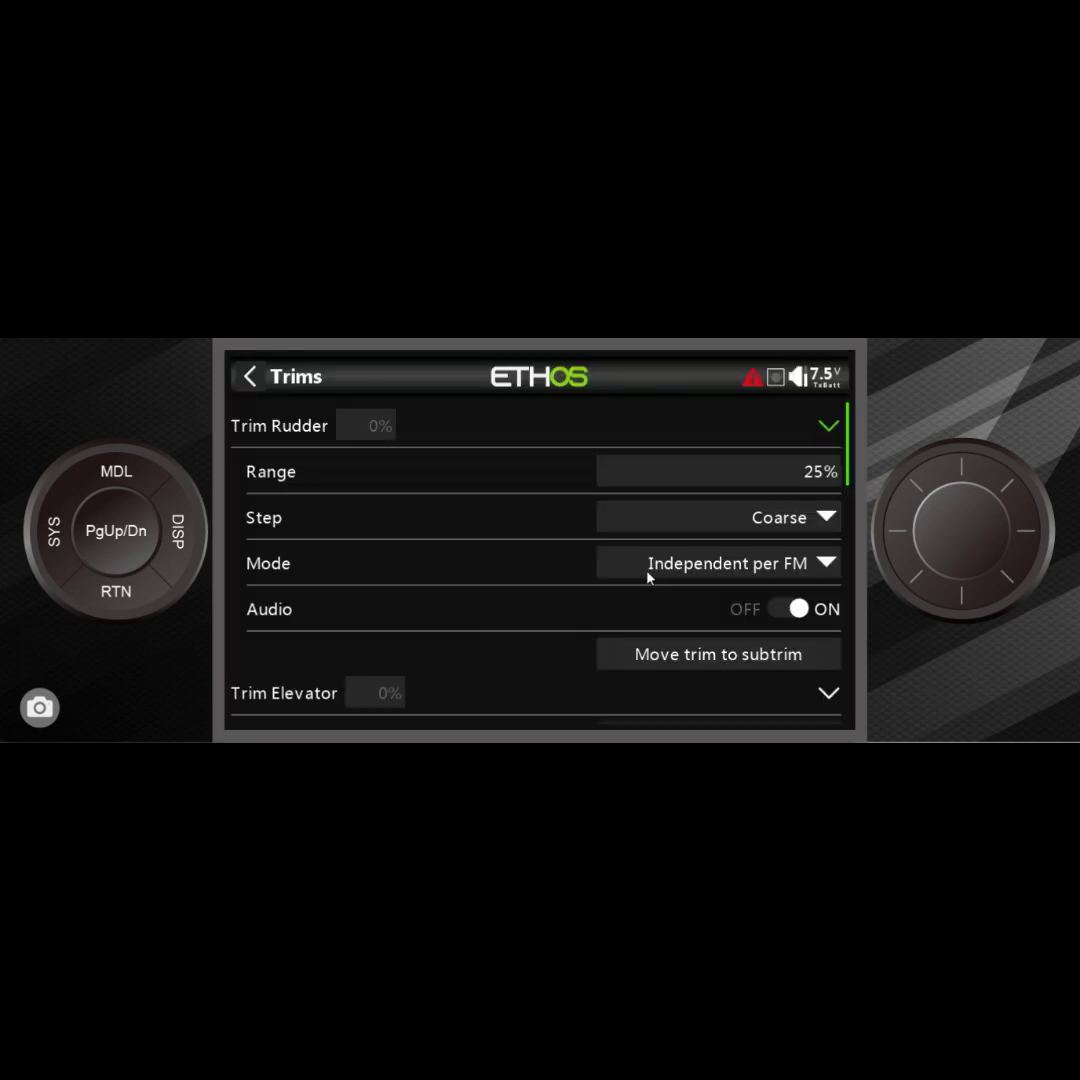
Assign the switch position SE↑ as the source that activates Instant trim
{"action": "scroll", "coordinate": [648, 578], "scroll_direction": "down", "scroll_amount": 10}
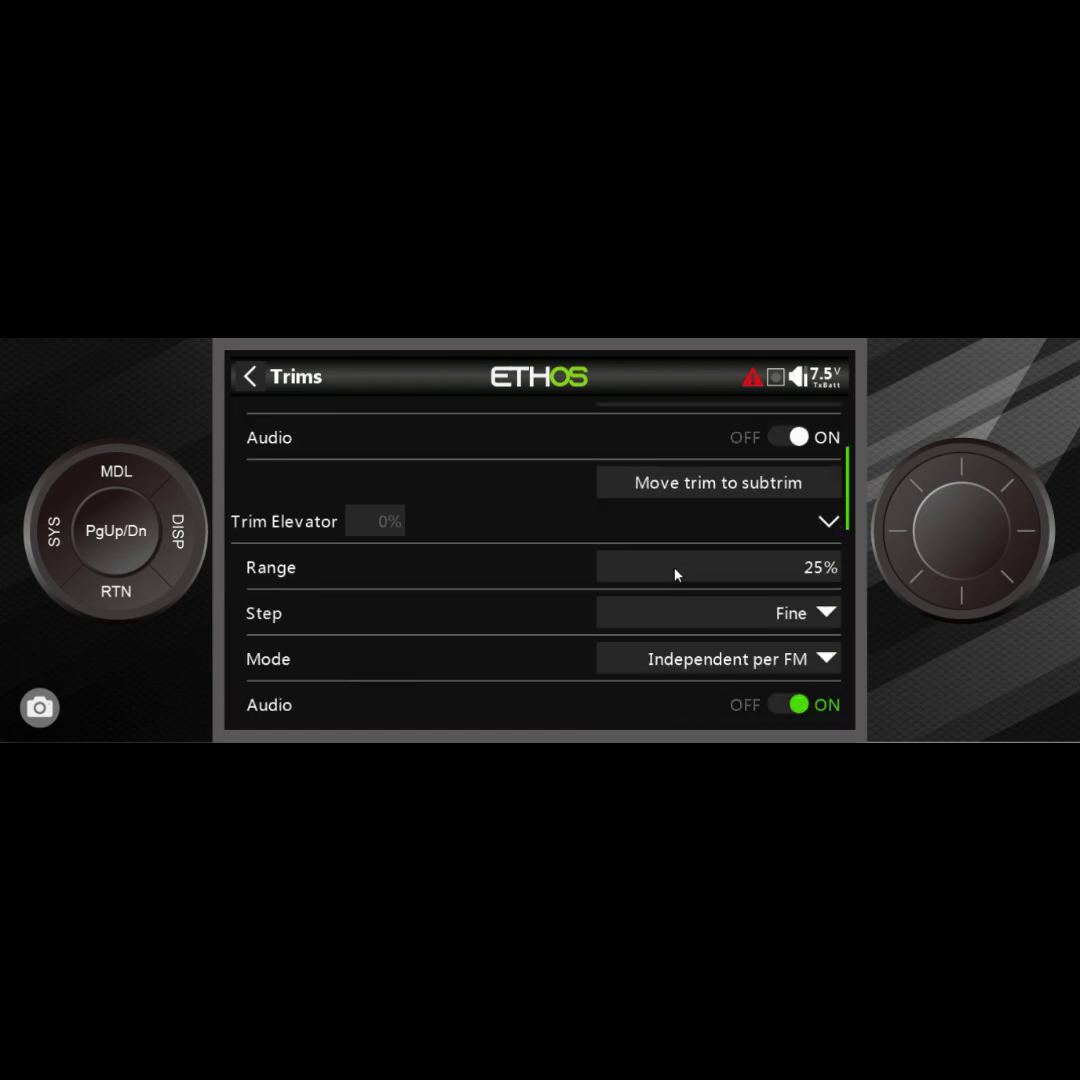
{"action": "scroll", "coordinate": [675, 574], "scroll_direction": "down", "scroll_amount": 8}
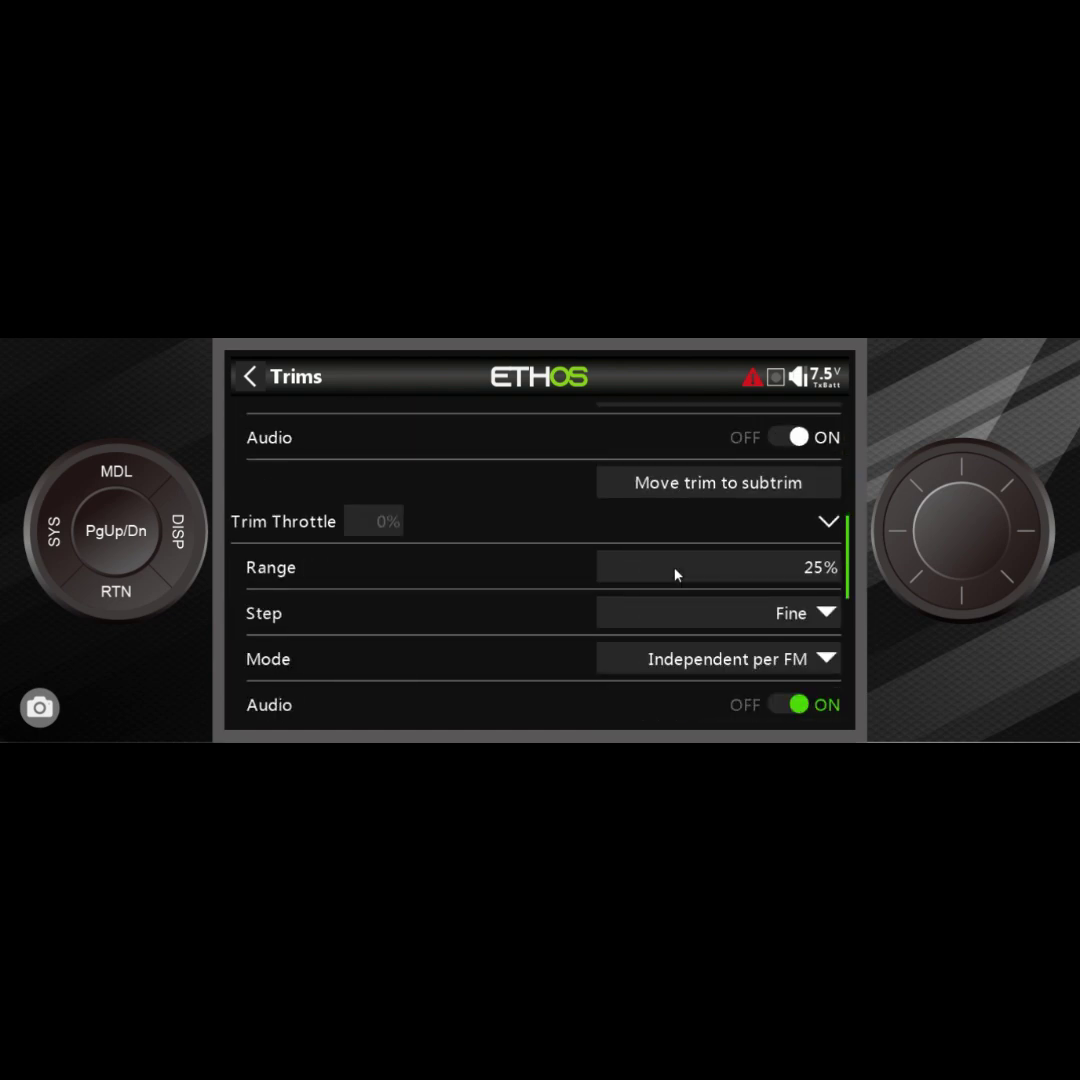
{"action": "scroll", "coordinate": [675, 574], "scroll_direction": "up", "scroll_amount": 3}
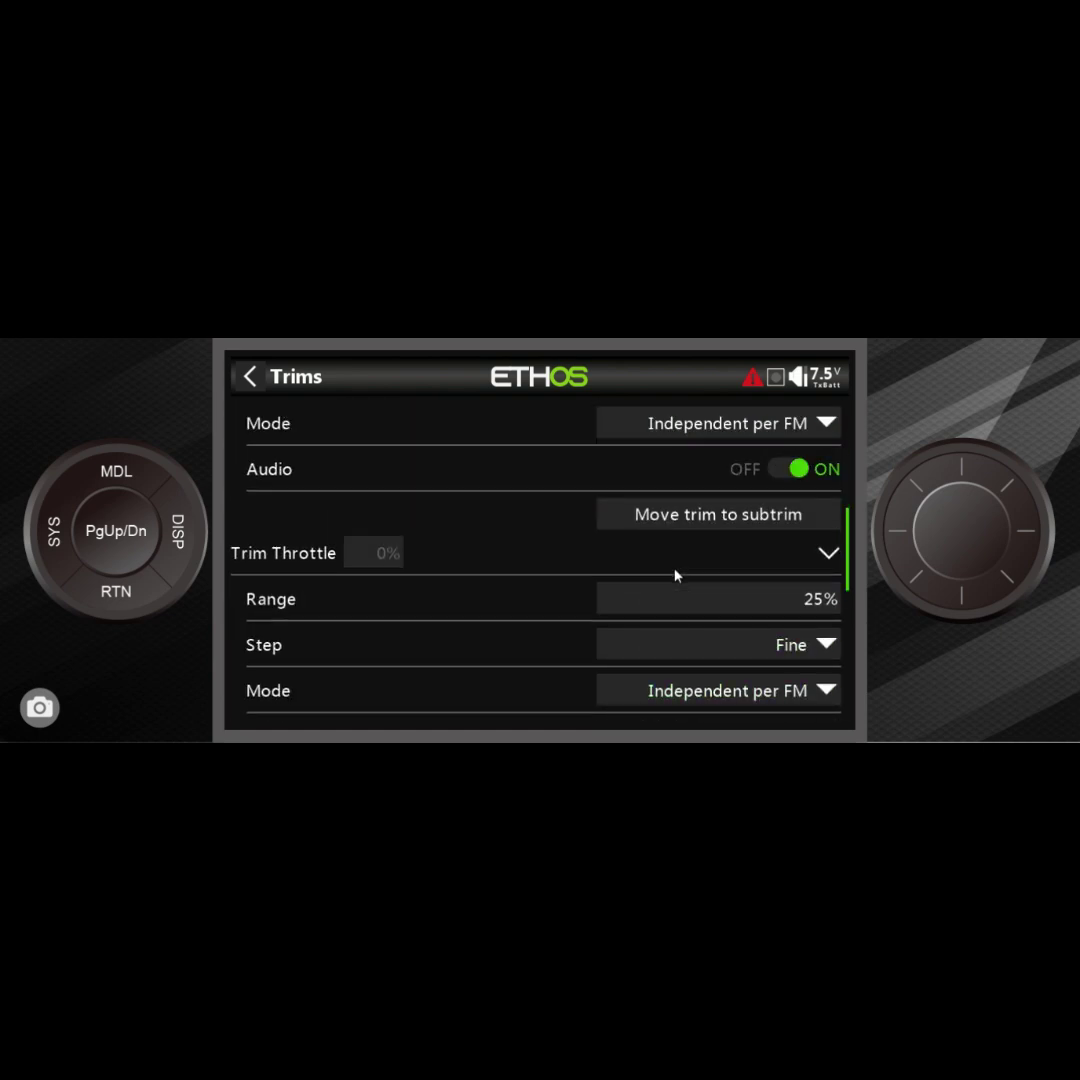
{"action": "scroll", "coordinate": [675, 575], "scroll_direction": "down", "scroll_amount": 10}
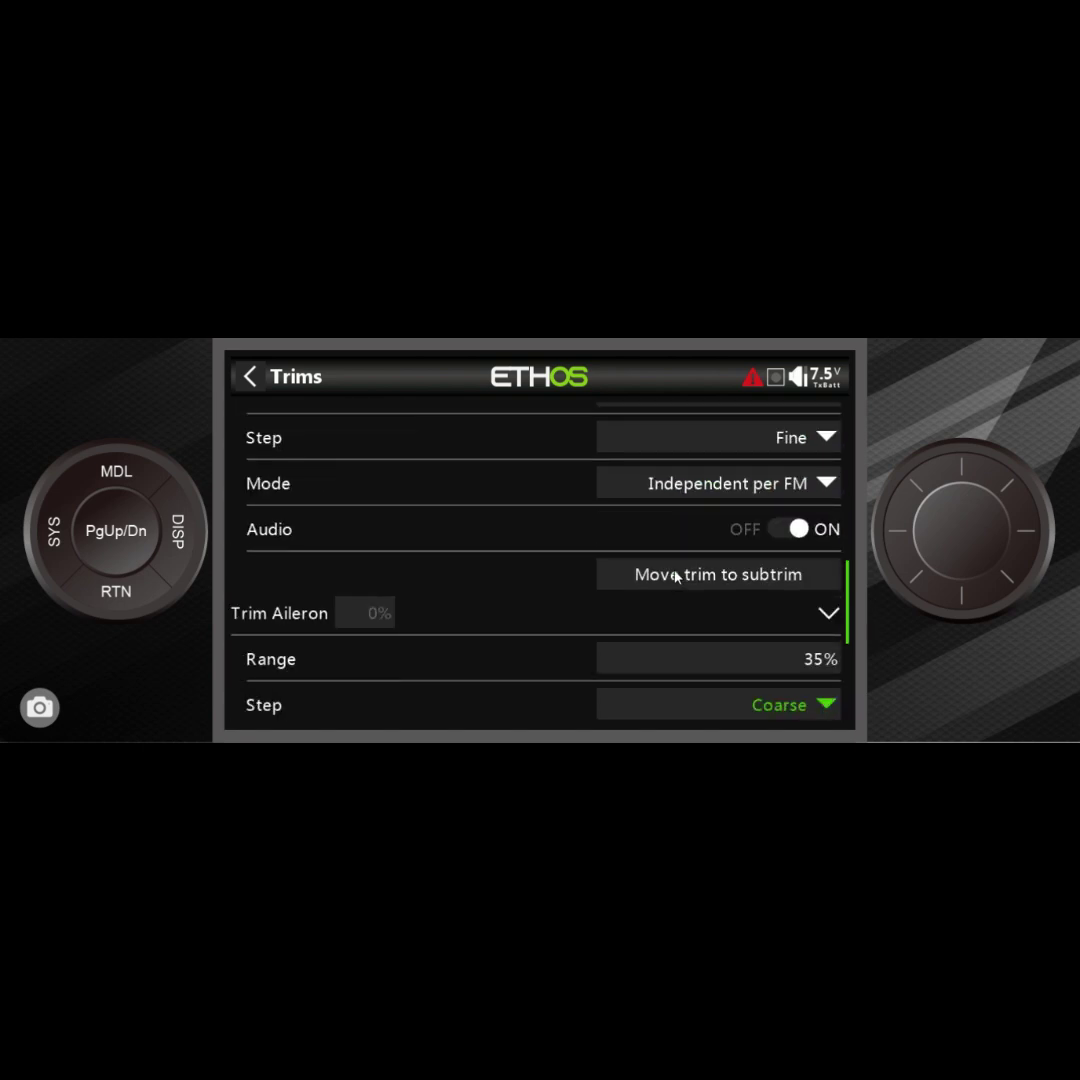
{"action": "scroll", "coordinate": [675, 576], "scroll_direction": "down", "scroll_amount": 6}
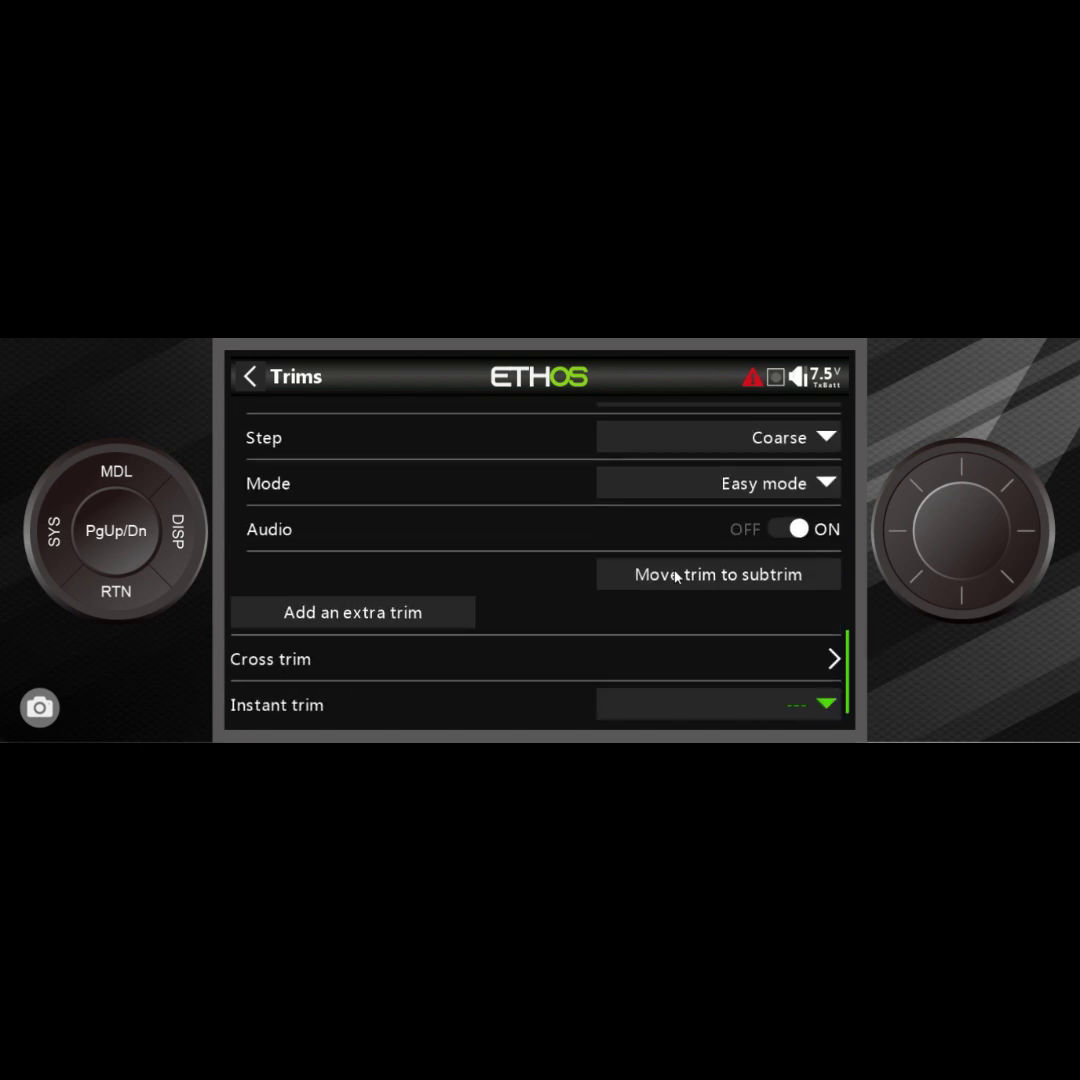
{"action": "scroll", "coordinate": [677, 577], "scroll_direction": "down", "scroll_amount": 1}
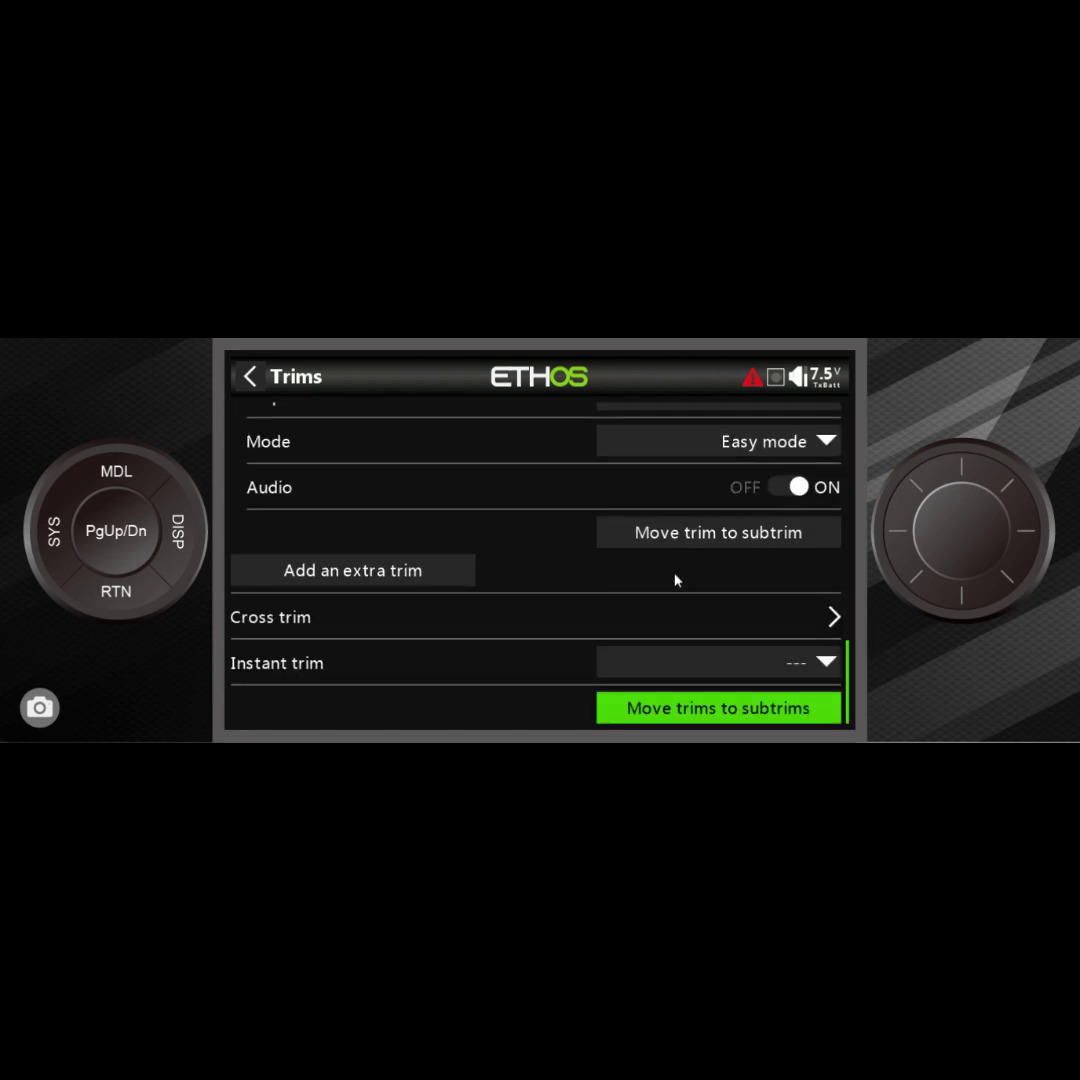
{"action": "left_click", "coordinate": [826, 660]}
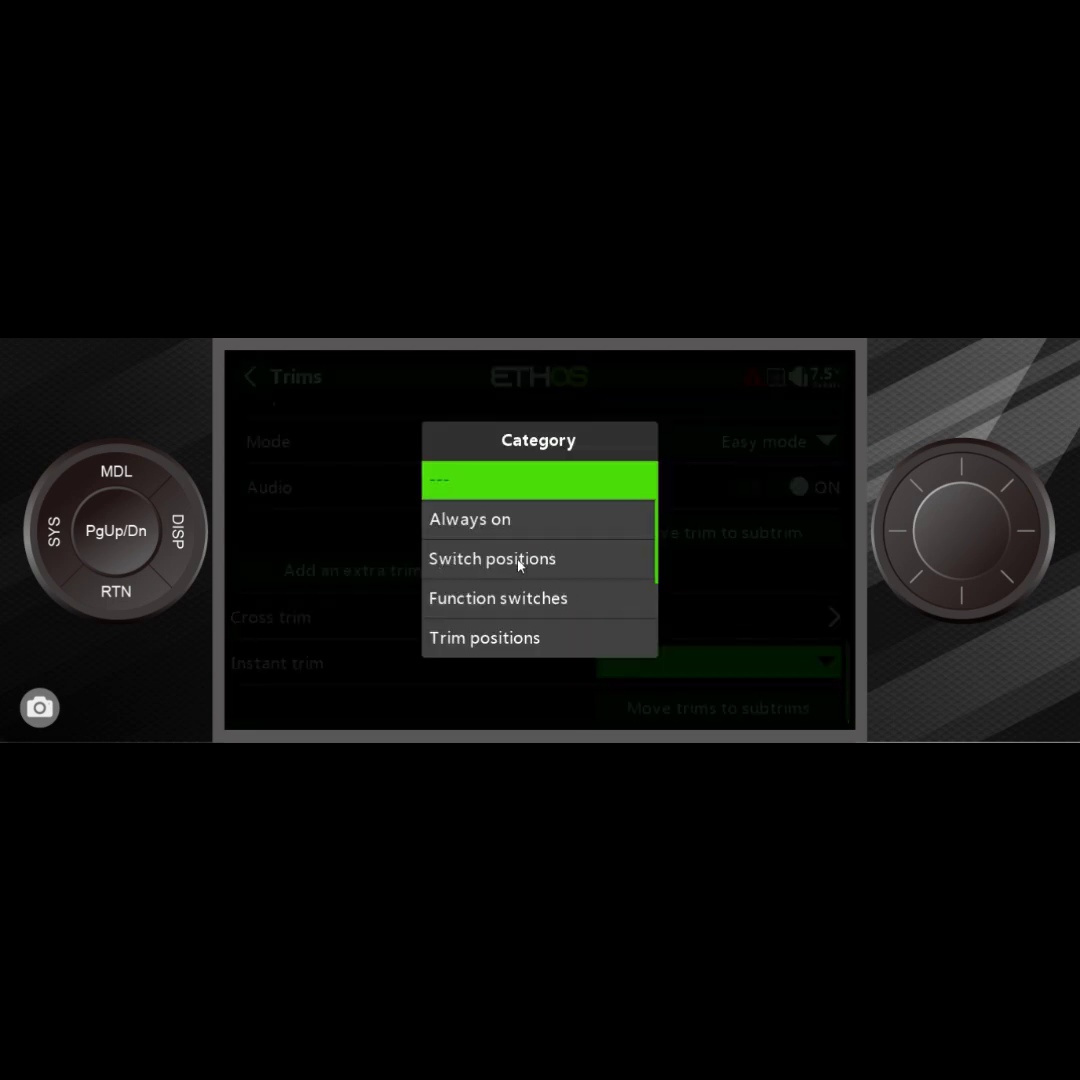
{"action": "left_click", "coordinate": [519, 565]}
{"action": "left_click", "coordinate": [622, 570]}
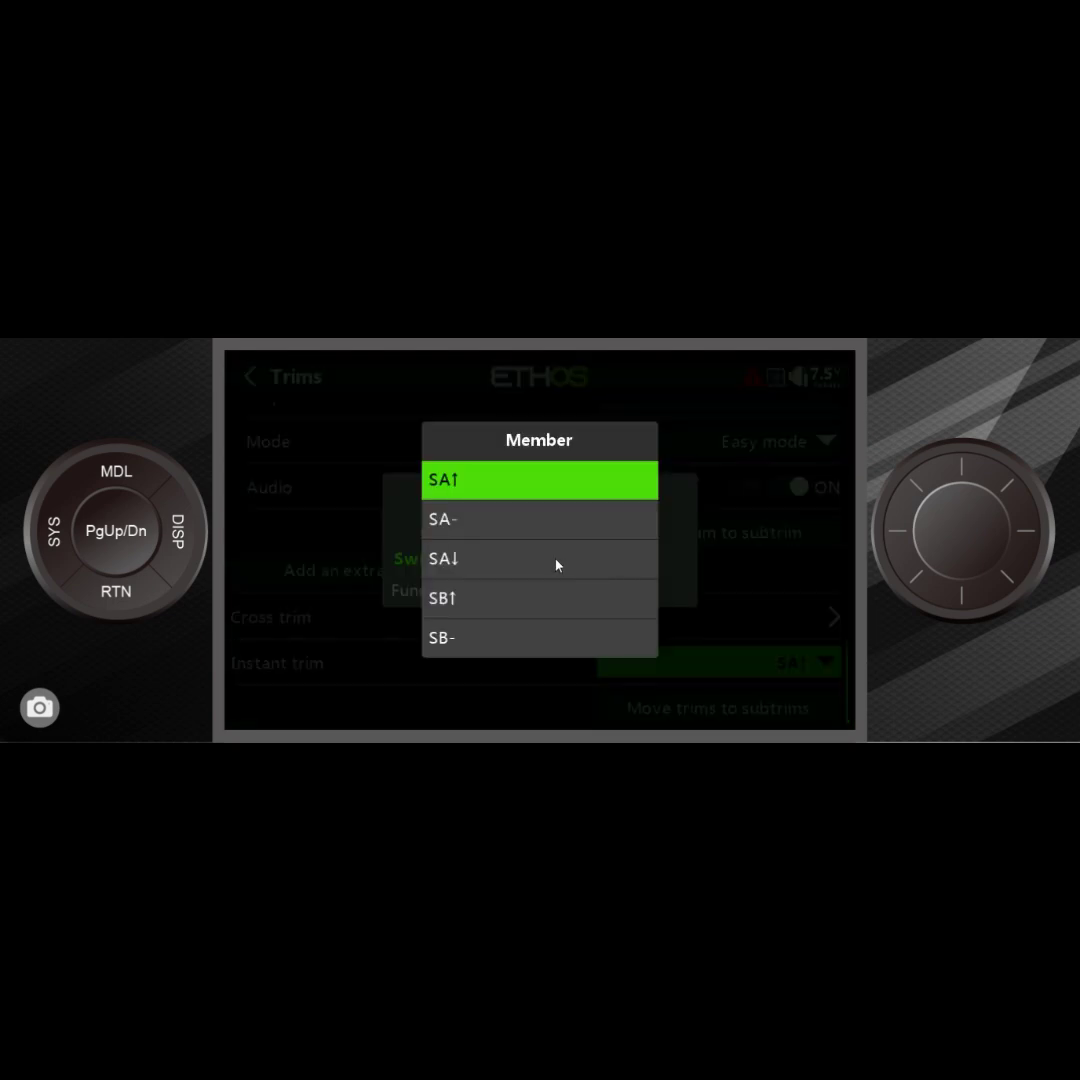
{"action": "scroll", "coordinate": [559, 564], "scroll_direction": "down", "scroll_amount": 20}
{"action": "scroll", "coordinate": [557, 565], "scroll_direction": "up", "scroll_amount": 1}
{"action": "scroll", "coordinate": [557, 565], "scroll_direction": "up", "scroll_amount": 5}
{"action": "scroll", "coordinate": [557, 565], "scroll_direction": "down", "scroll_amount": 2}
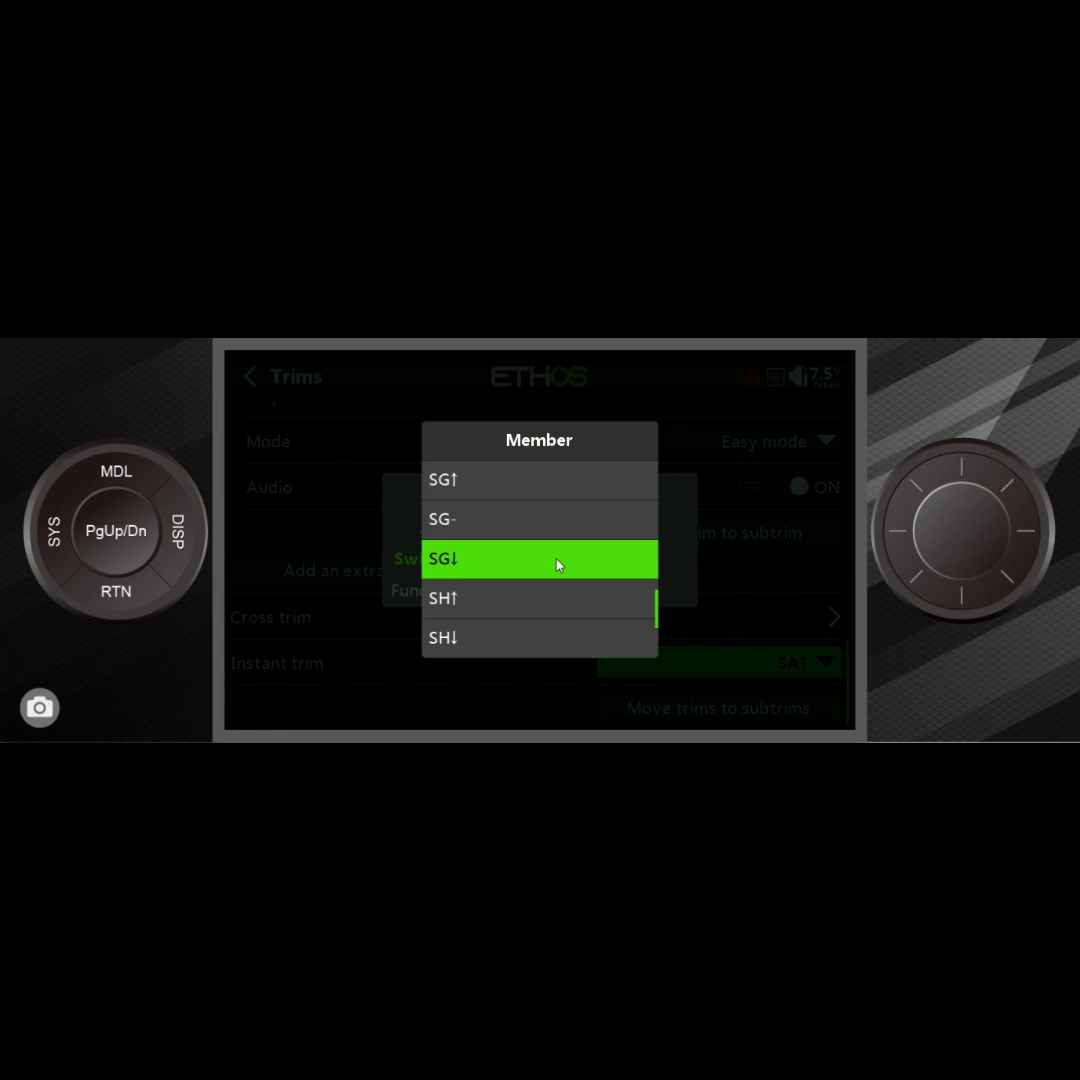
{"action": "scroll", "coordinate": [557, 565], "scroll_direction": "down", "scroll_amount": 2}
{"action": "scroll", "coordinate": [557, 565], "scroll_direction": "up", "scroll_amount": 4}
{"action": "scroll", "coordinate": [557, 565], "scroll_direction": "up", "scroll_amount": 9}
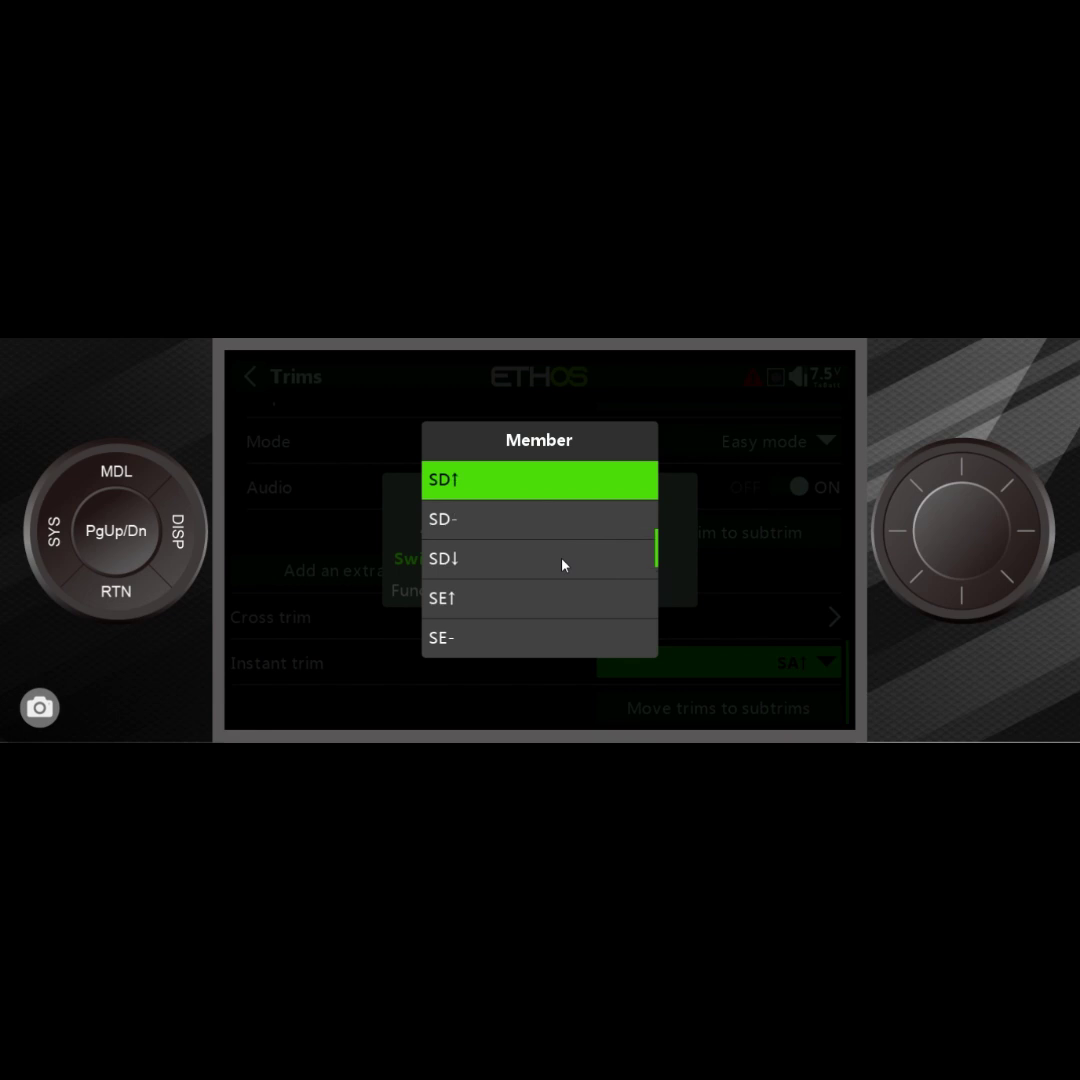
{"action": "scroll", "coordinate": [563, 565], "scroll_direction": "down", "scroll_amount": 3}
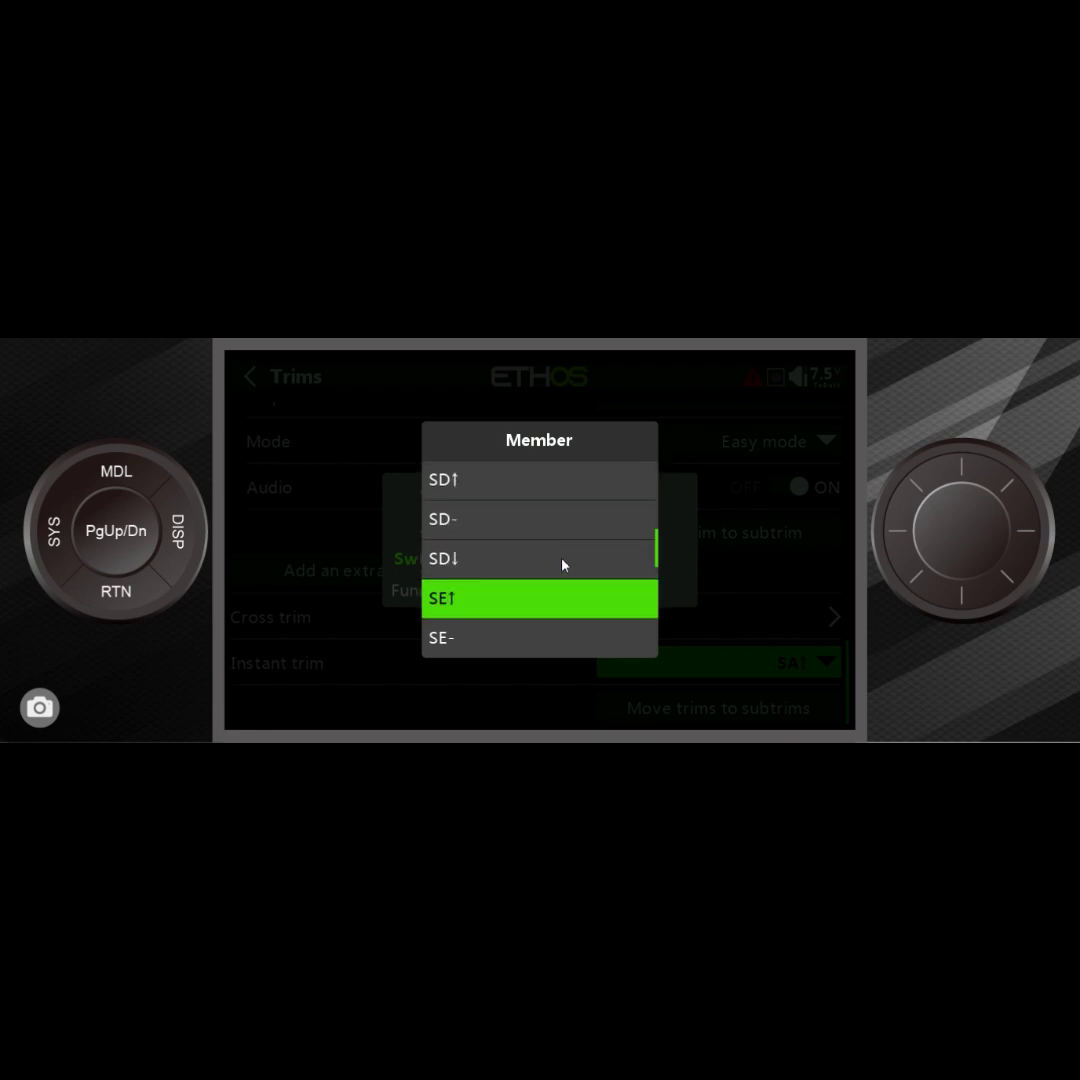
{"action": "left_click", "coordinate": [565, 600]}
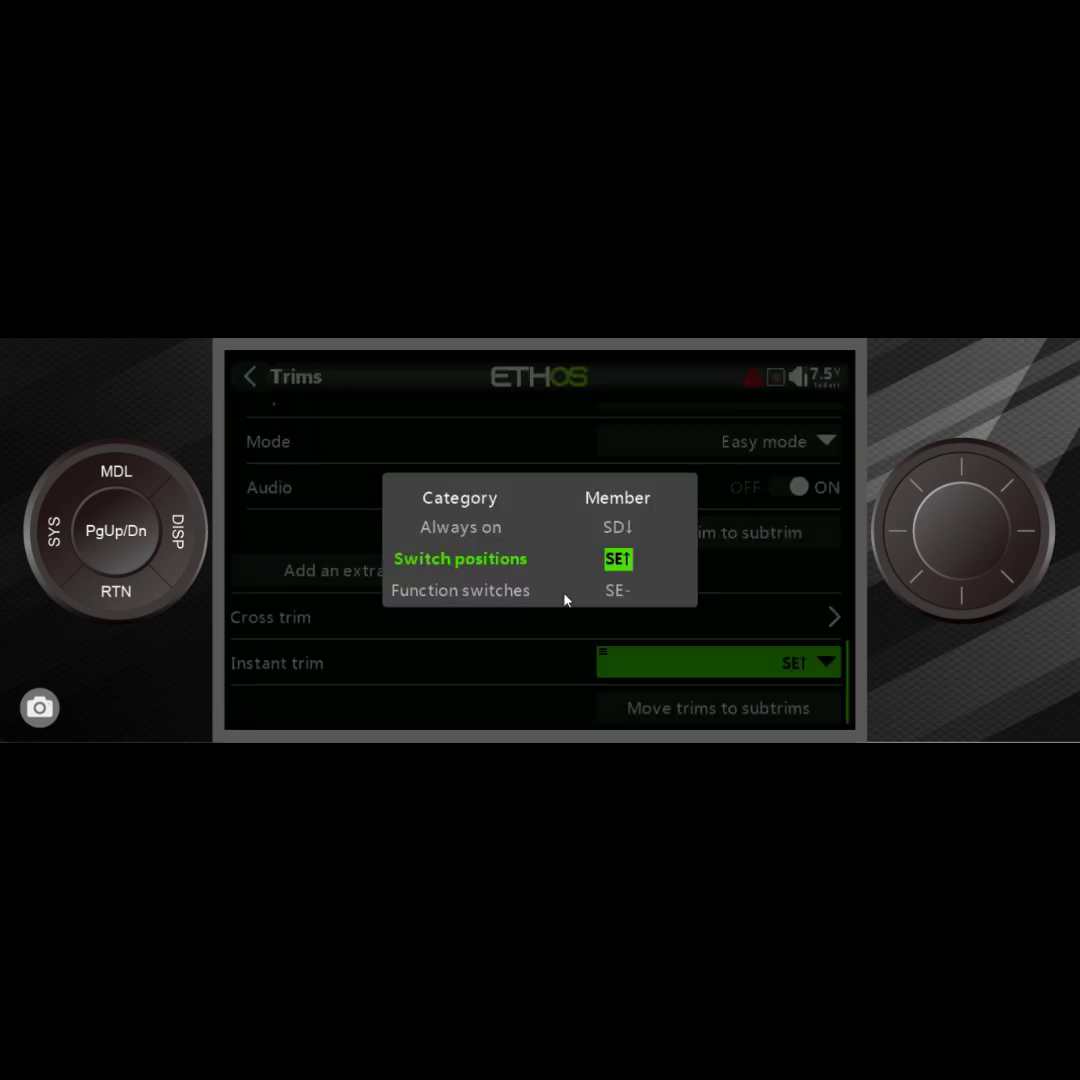
{"action": "left_click", "coordinate": [133, 594]}
{"action": "left_click", "coordinate": [135, 595]}
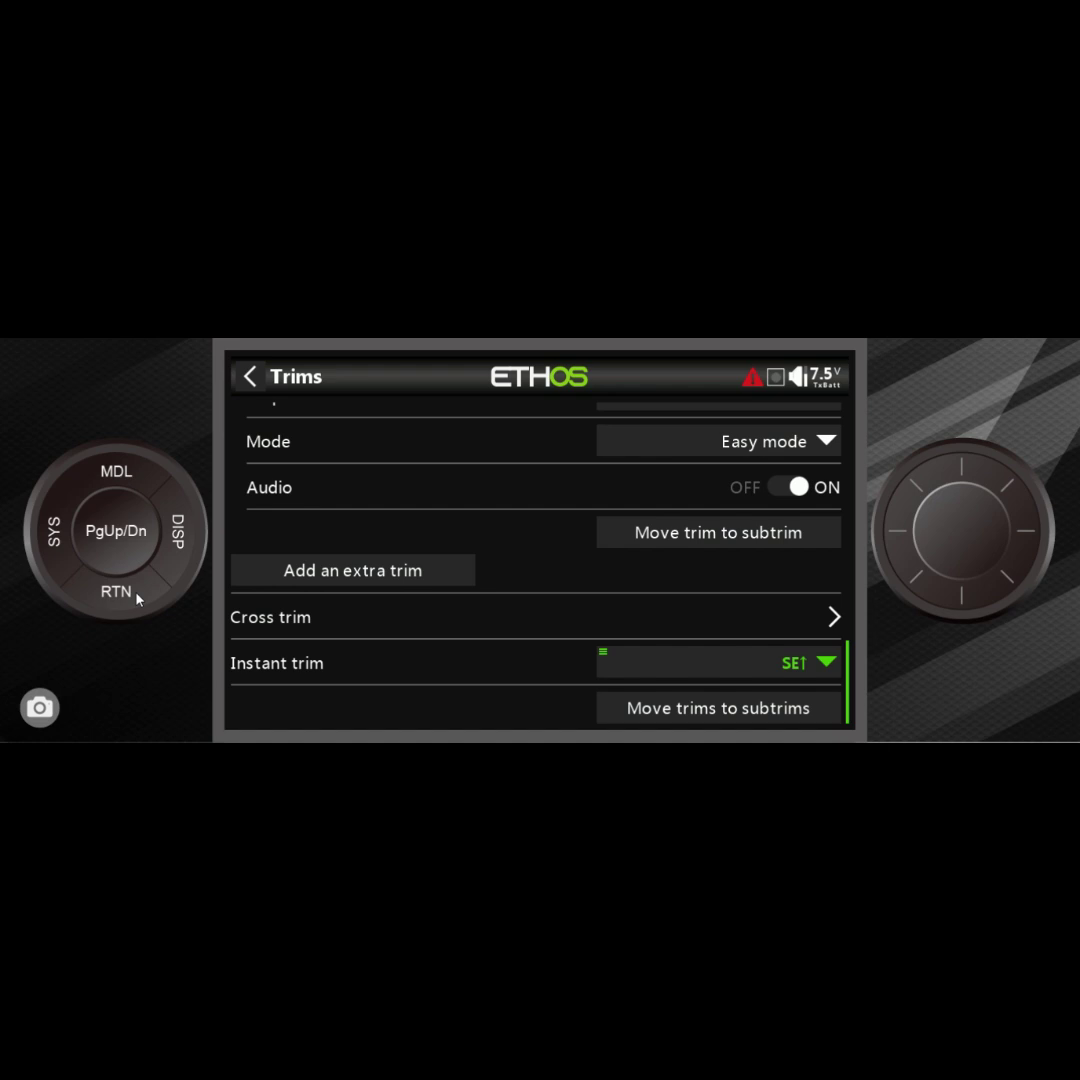
Request moving all trims to subtrims, and decline the confirmation
{"action": "left_click", "coordinate": [678, 712]}
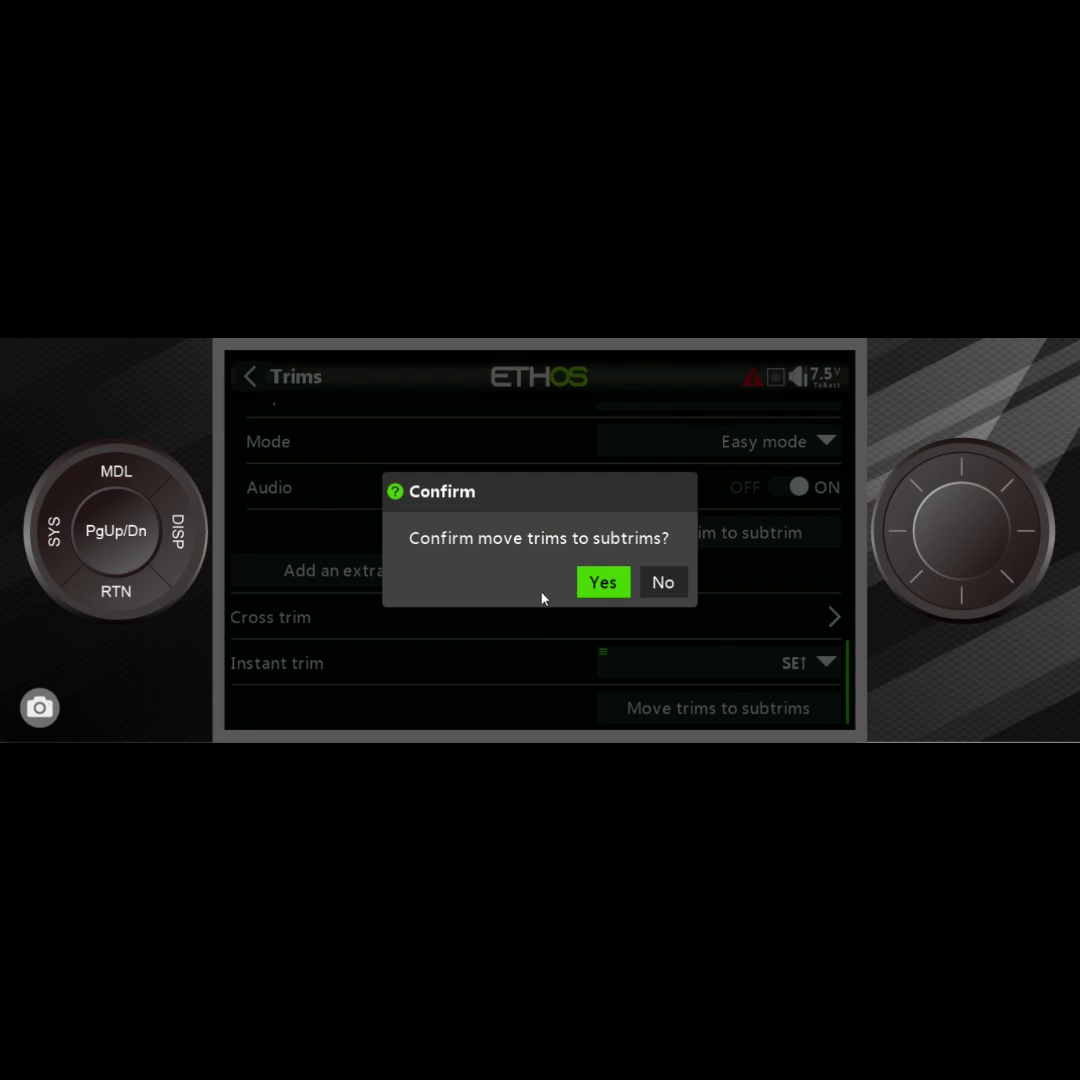
{"action": "left_click", "coordinate": [663, 584]}
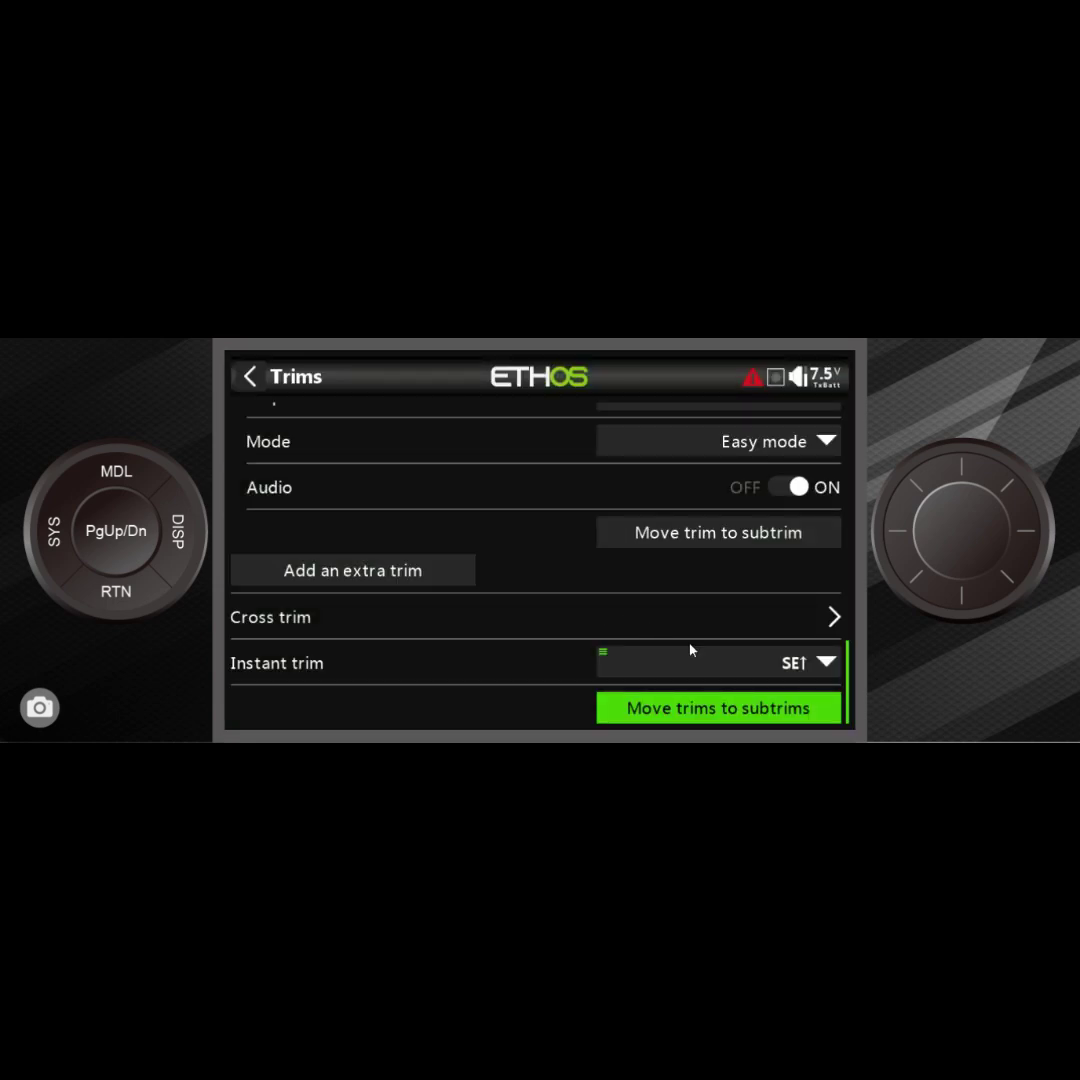
Clear the Instant trim source by setting its category to ---
{"action": "left_click", "coordinate": [817, 664]}
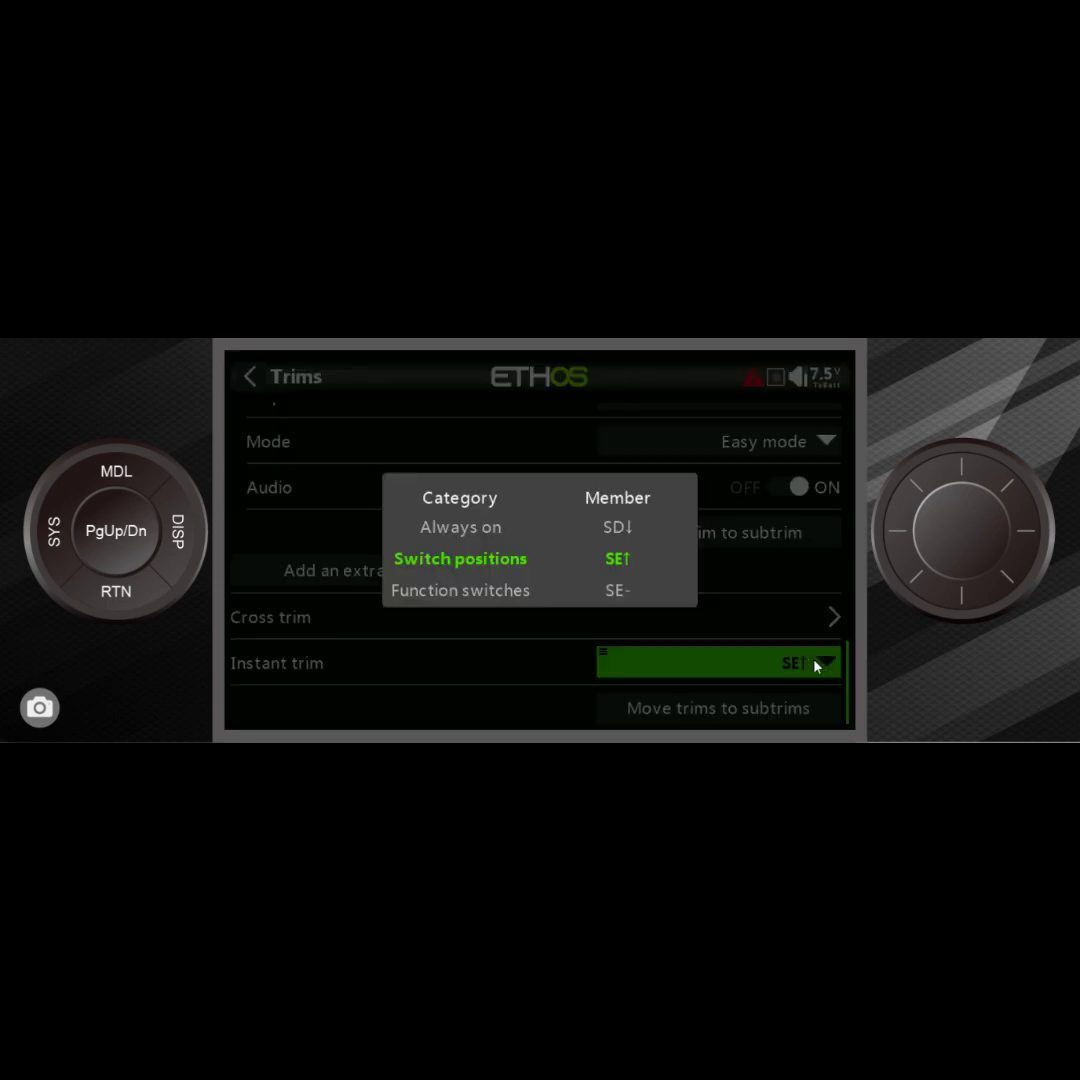
{"action": "left_click", "coordinate": [485, 574]}
{"action": "left_click", "coordinate": [496, 497]}
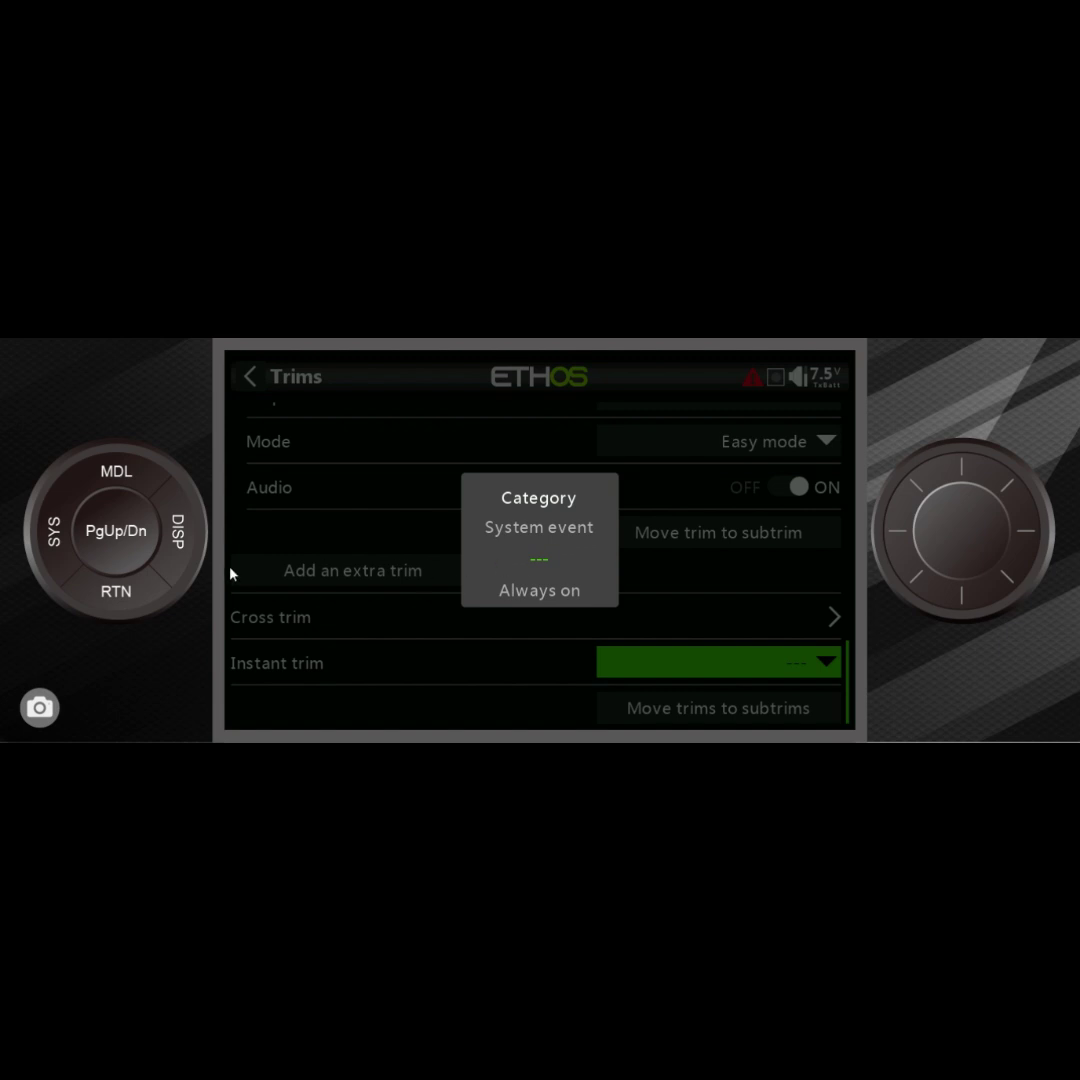
{"action": "left_click", "coordinate": [143, 593]}
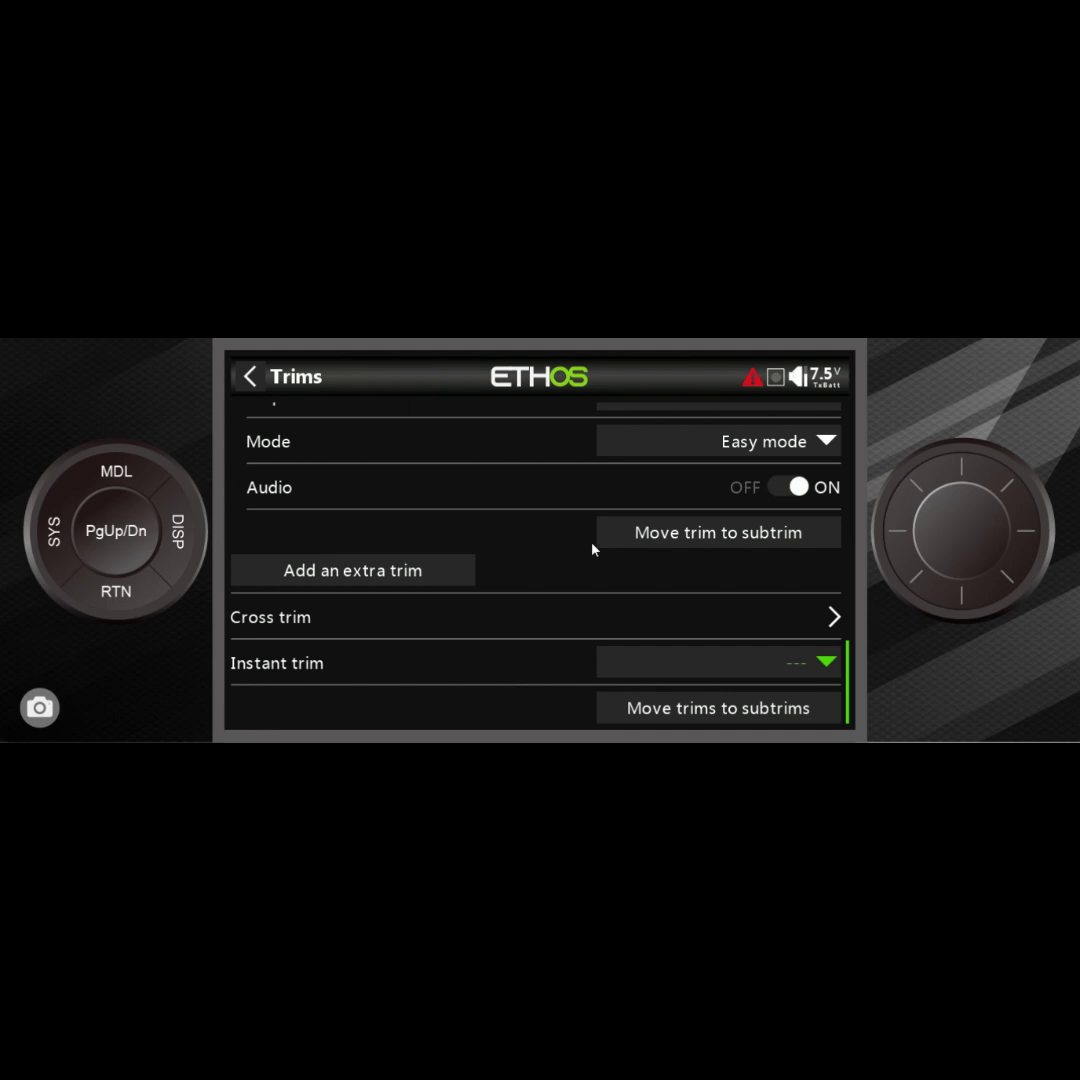
Request moving the elevator trim to its subtrim, and decline the confirmation
{"action": "scroll", "coordinate": [622, 557], "scroll_direction": "up", "scroll_amount": 5}
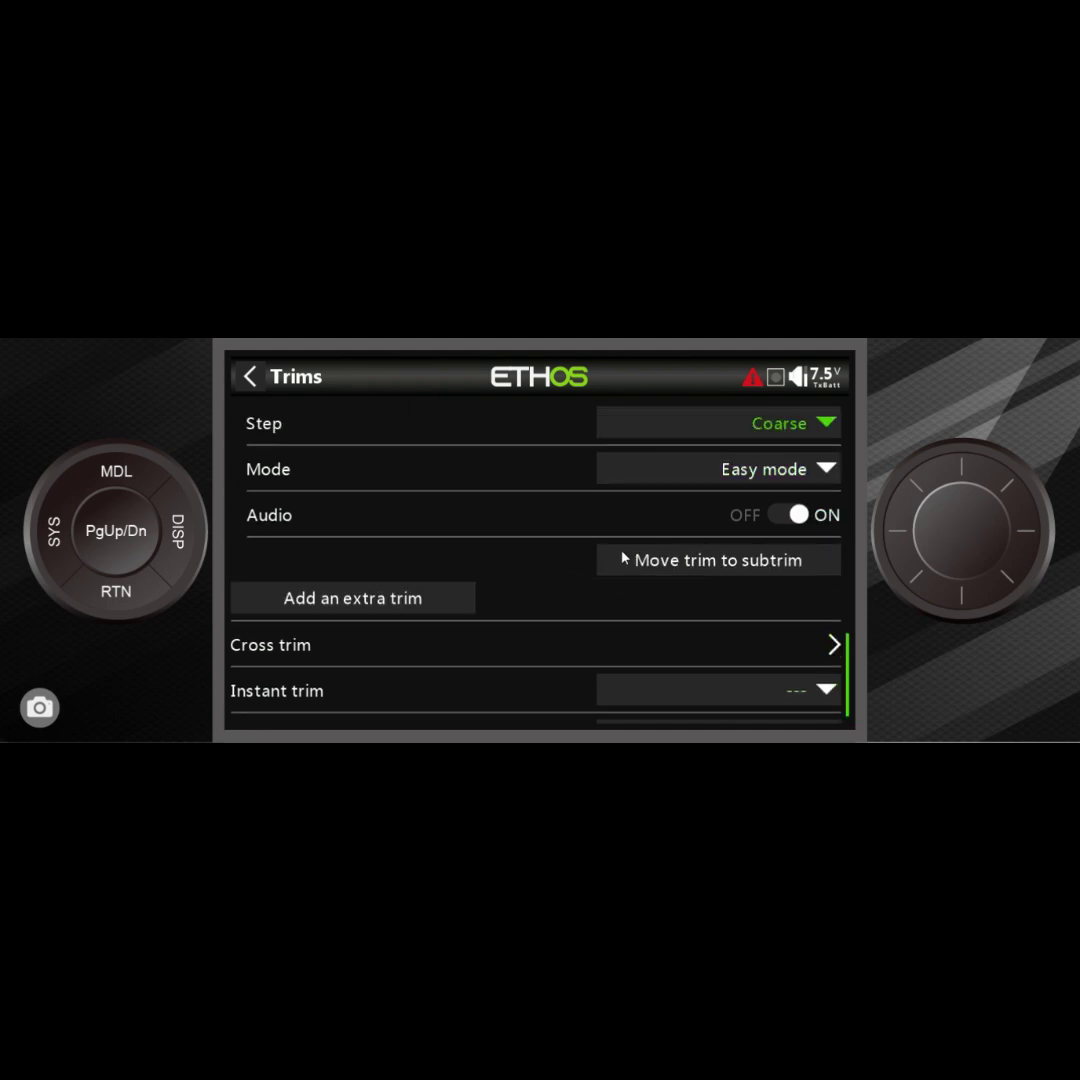
{"action": "scroll", "coordinate": [622, 557], "scroll_direction": "up", "scroll_amount": 5}
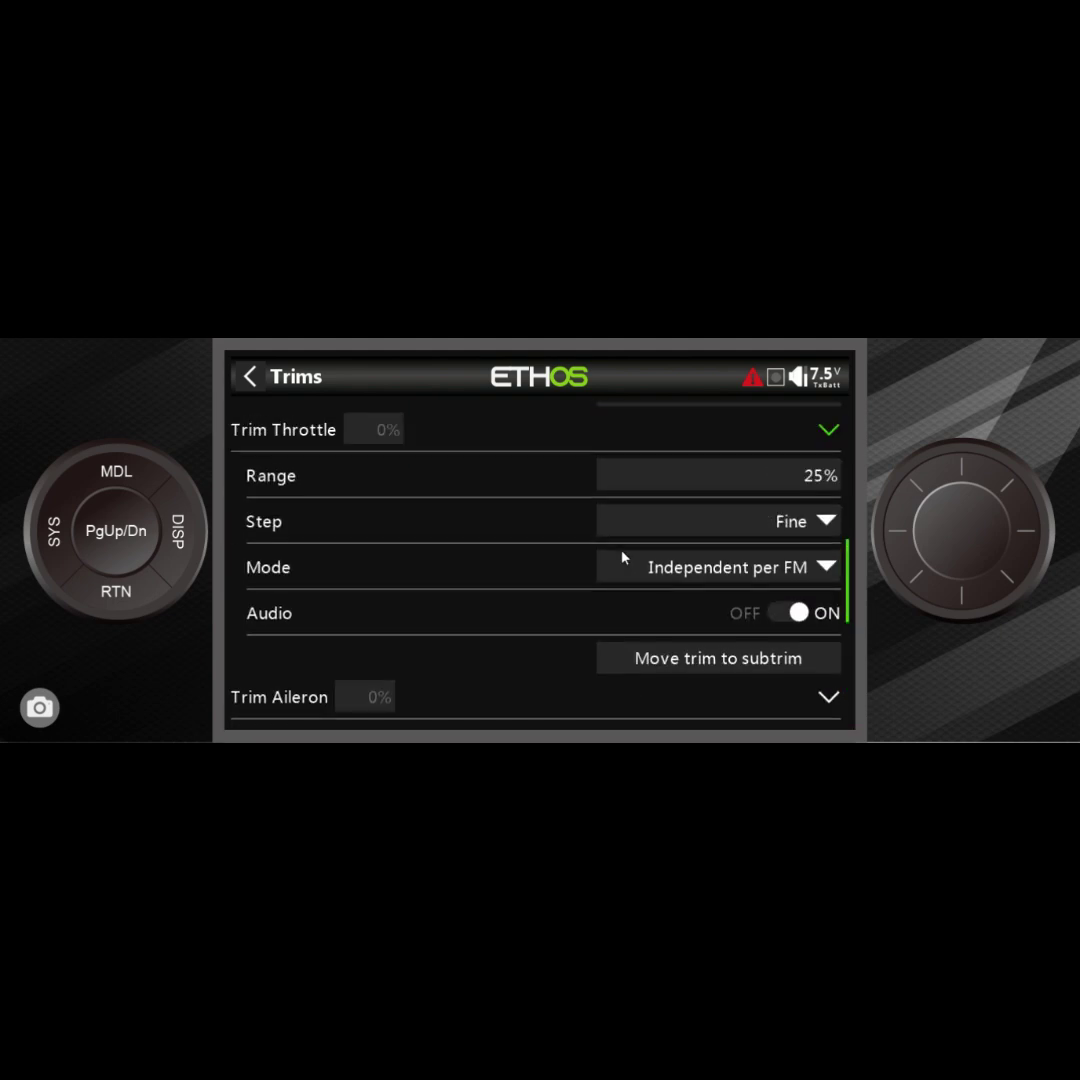
{"action": "scroll", "coordinate": [622, 557], "scroll_direction": "up", "scroll_amount": 4}
{"action": "scroll", "coordinate": [622, 557], "scroll_direction": "down", "scroll_amount": 2}
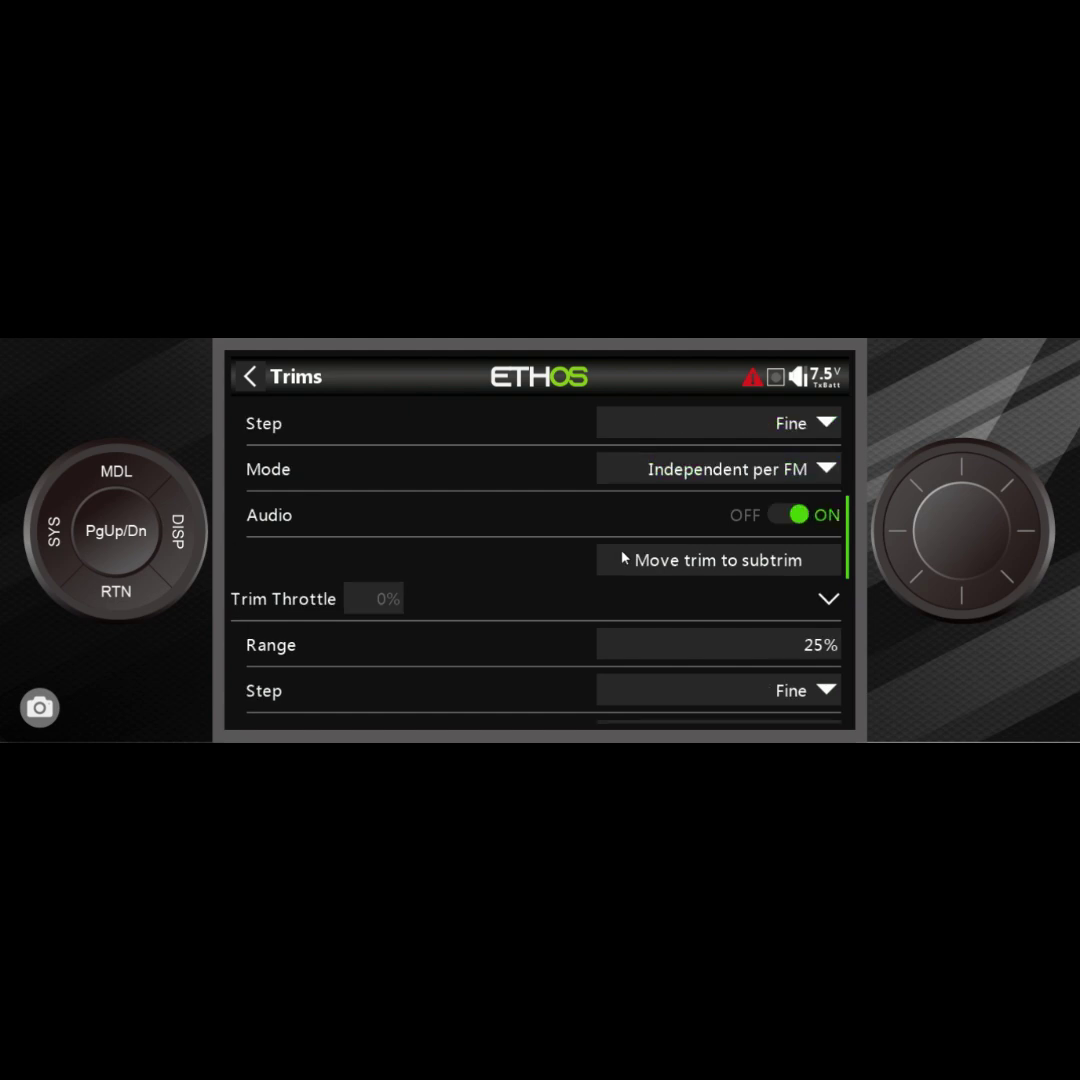
{"action": "scroll", "coordinate": [622, 557], "scroll_direction": "down", "scroll_amount": 1}
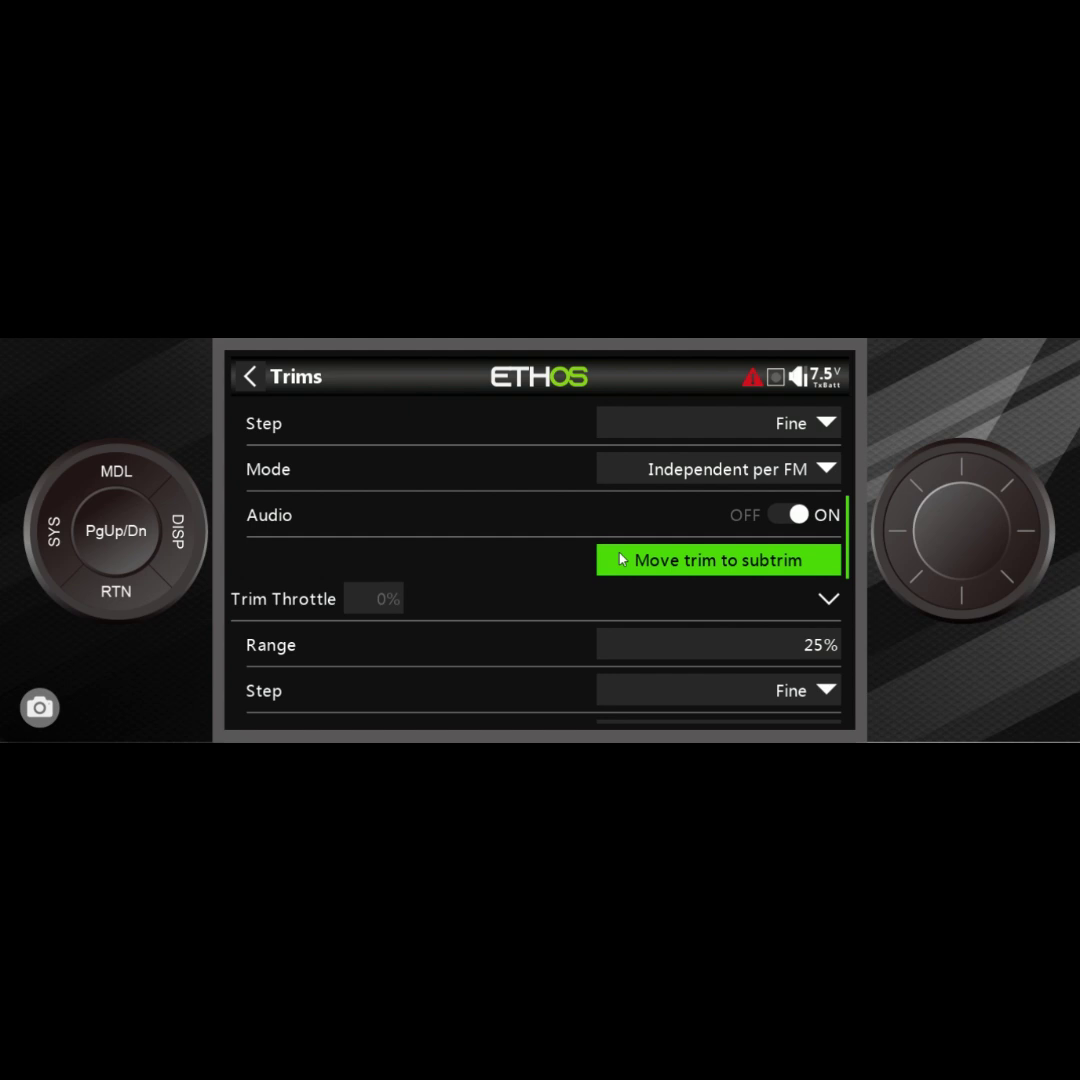
{"action": "scroll", "coordinate": [680, 535], "scroll_direction": "up", "scroll_amount": 5}
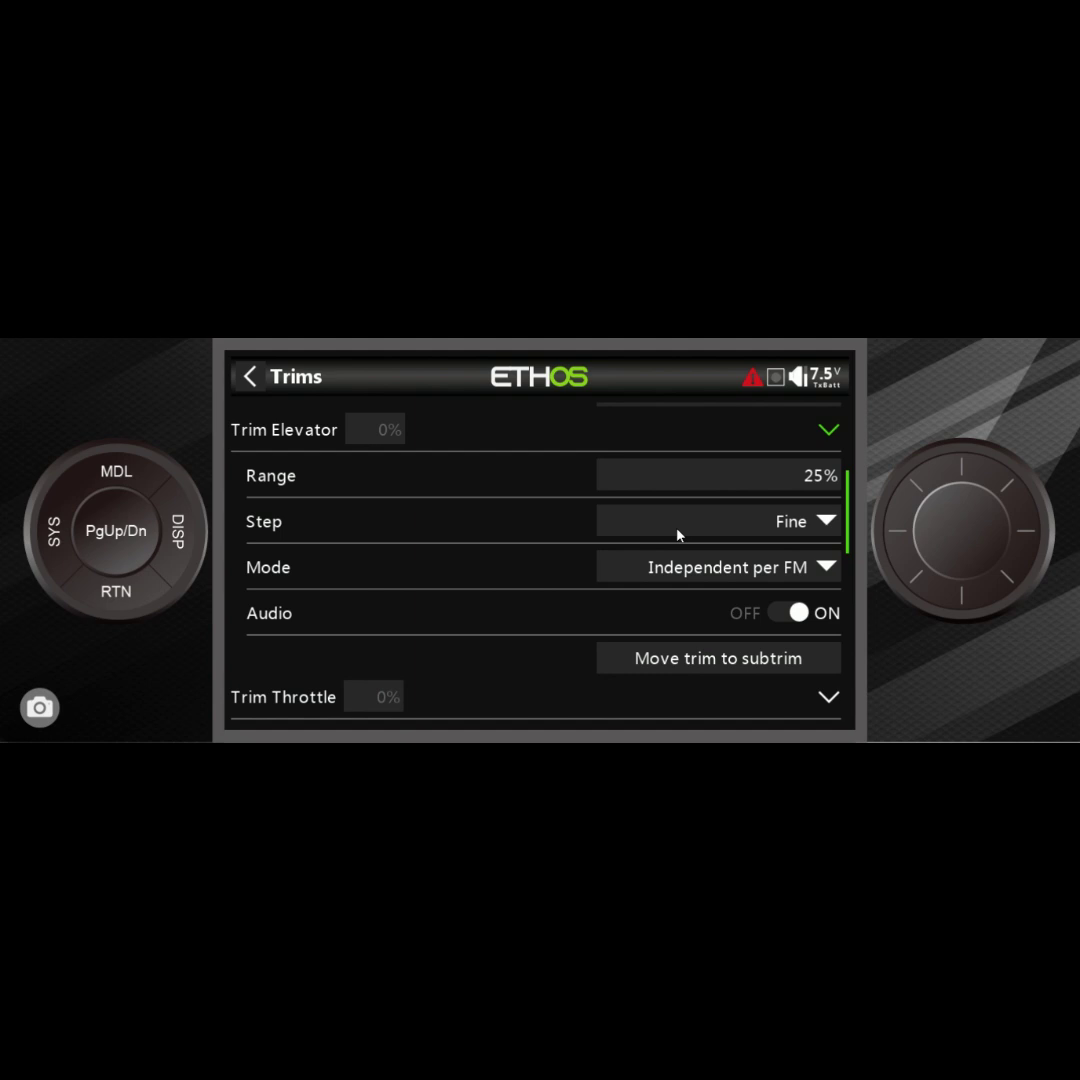
{"action": "left_click", "coordinate": [750, 665]}
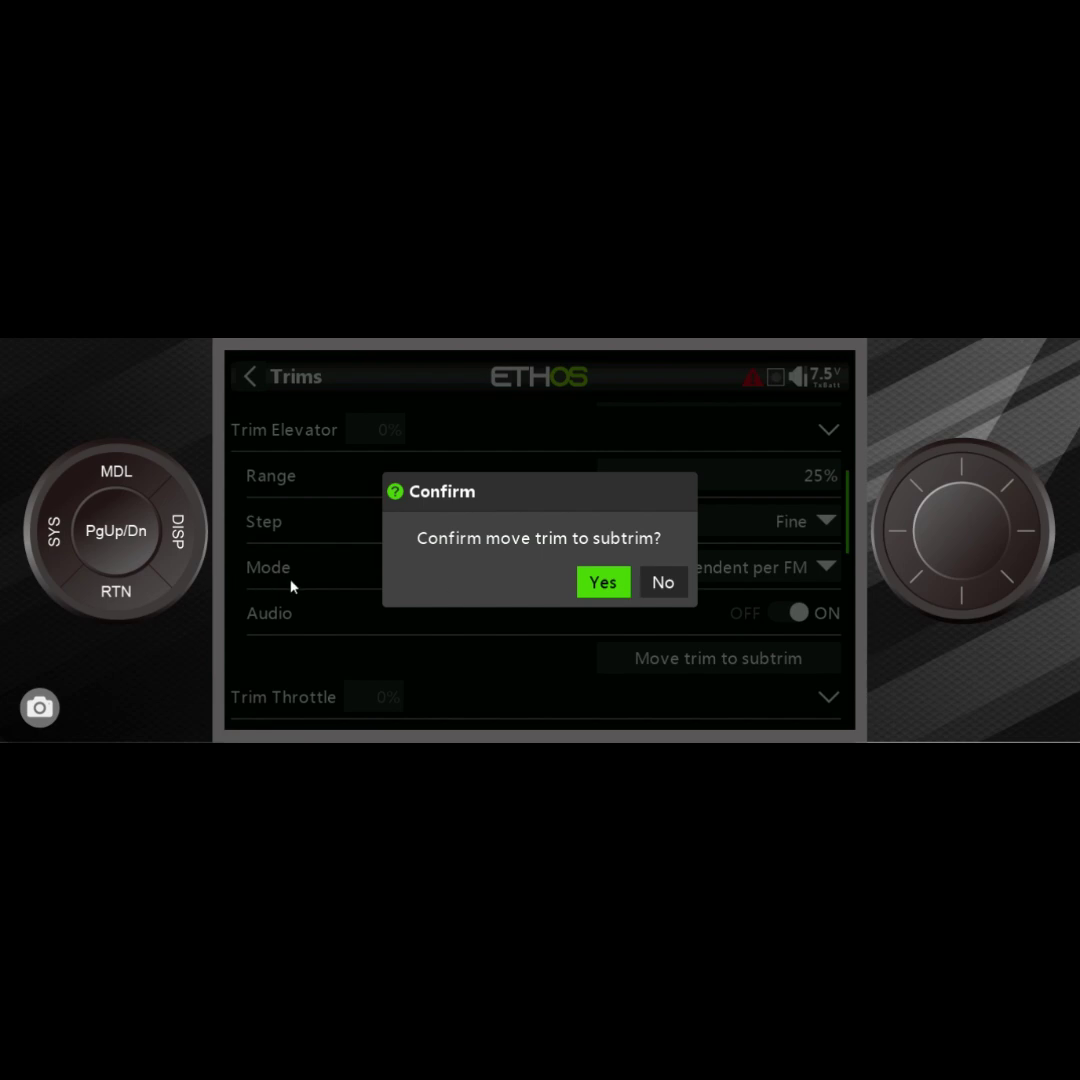
{"action": "left_click", "coordinate": [661, 584]}
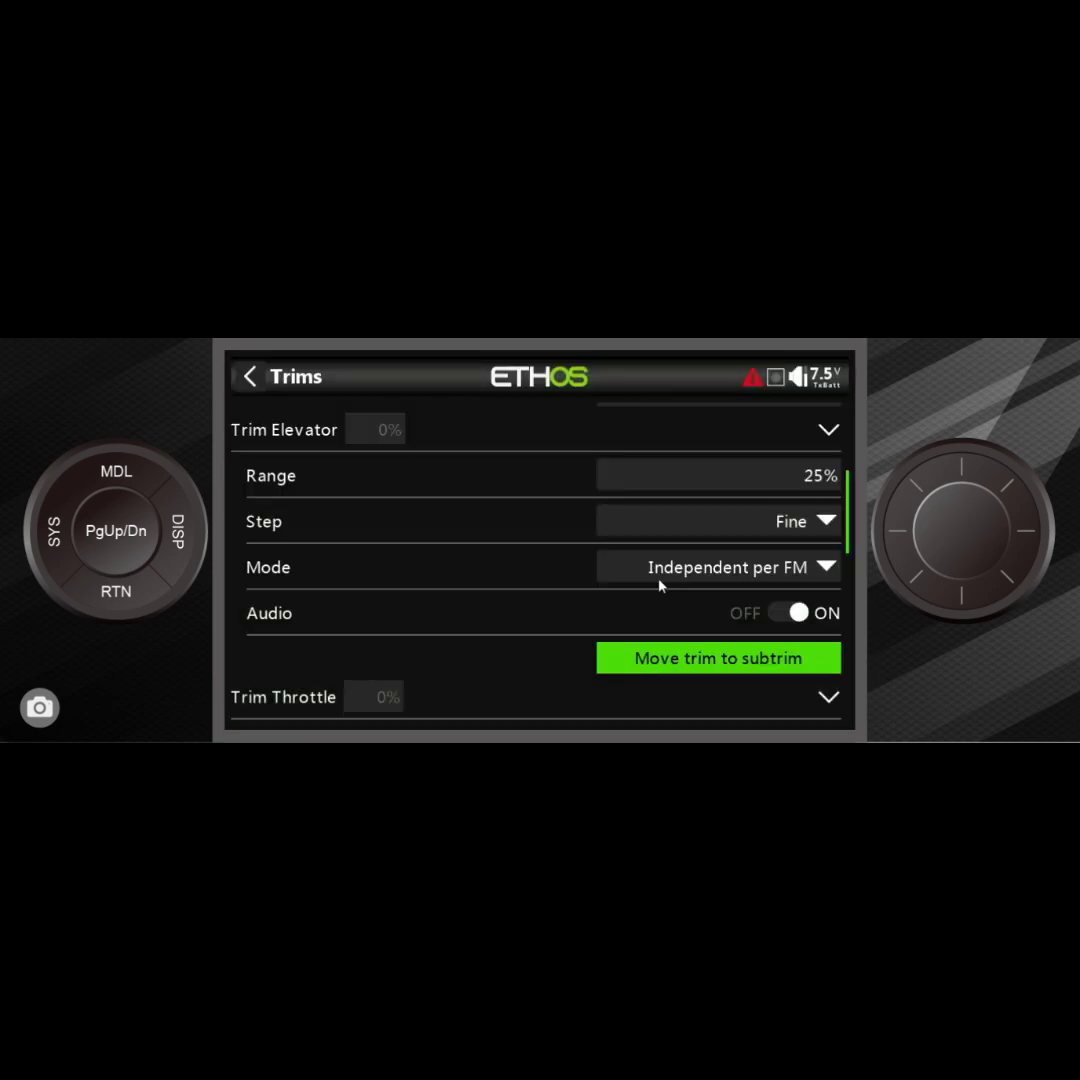